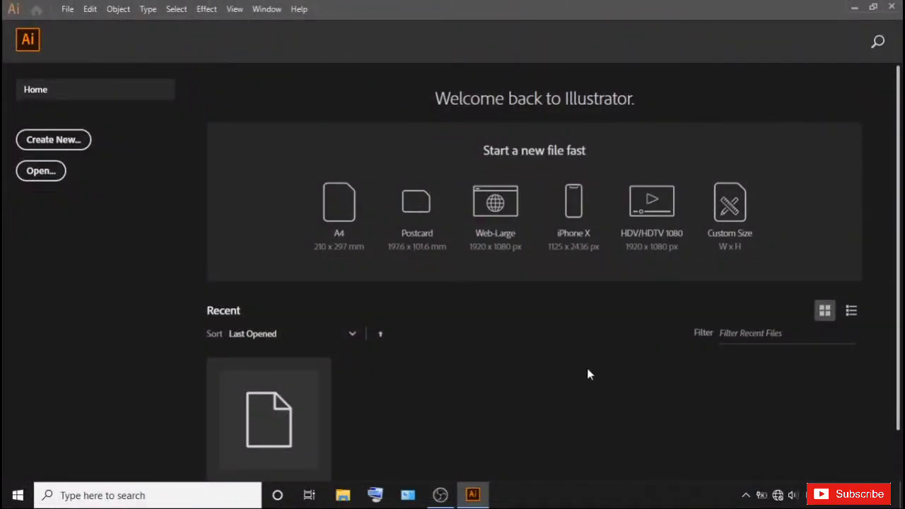
- Create a new 1280 × 720 px blank document, Untitled-3
{"action": "left_click", "coordinate": [736, 230]}
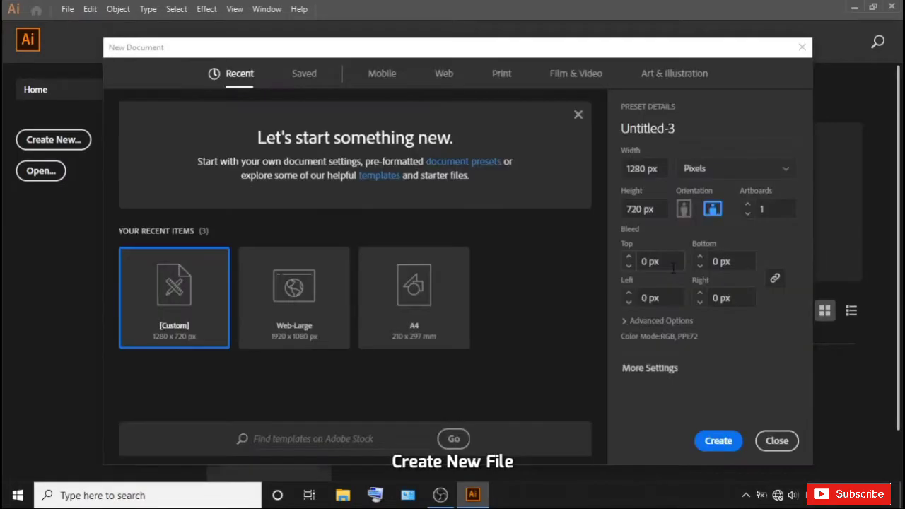
{"action": "left_click", "coordinate": [641, 168]}
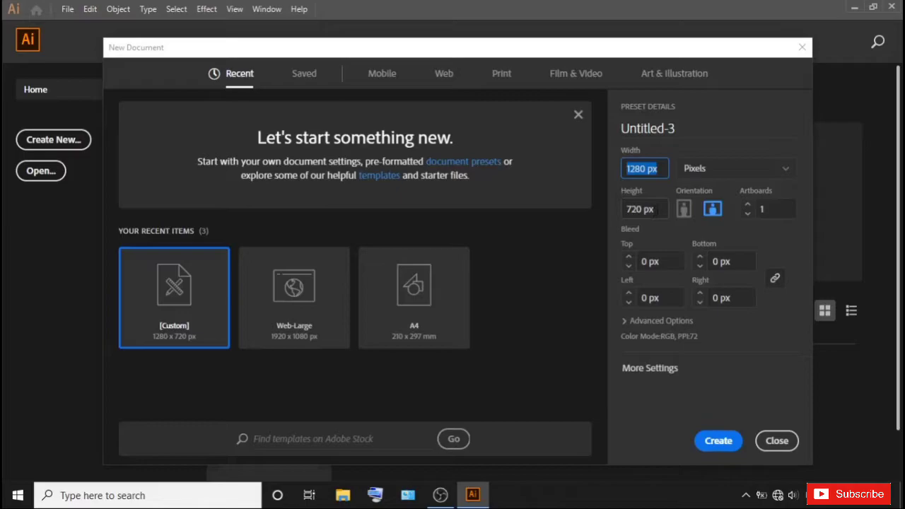
{"action": "key", "text": "Tab"}
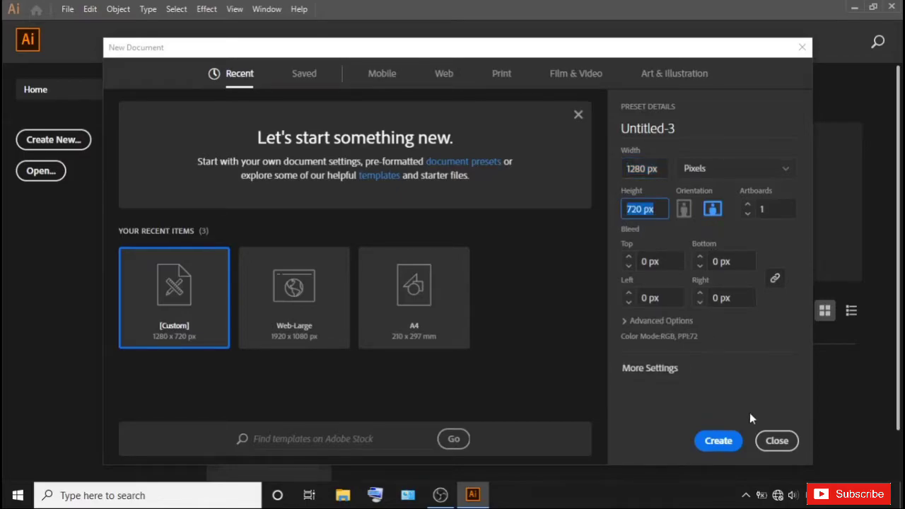
{"action": "left_click", "coordinate": [740, 441]}
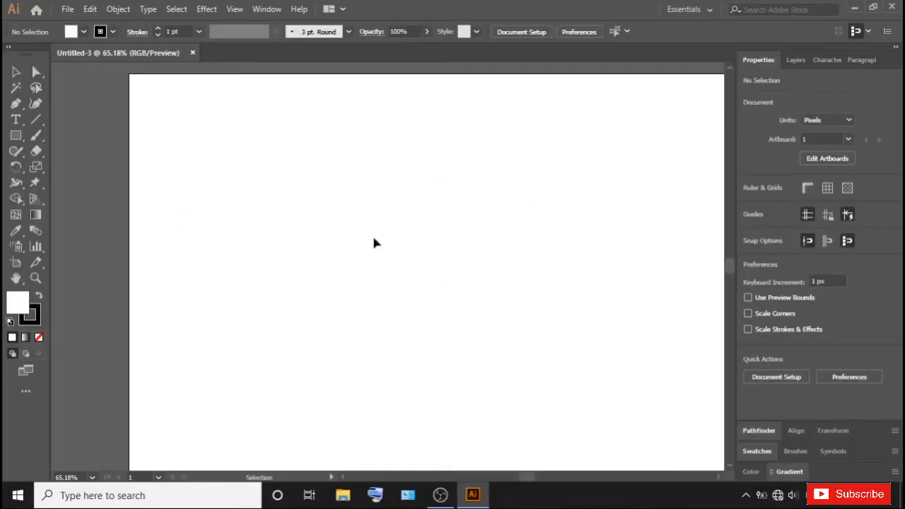
- Draw a rectangle covering the whole 1280 × 720 artboard
{"action": "left_click", "coordinate": [16, 135]}
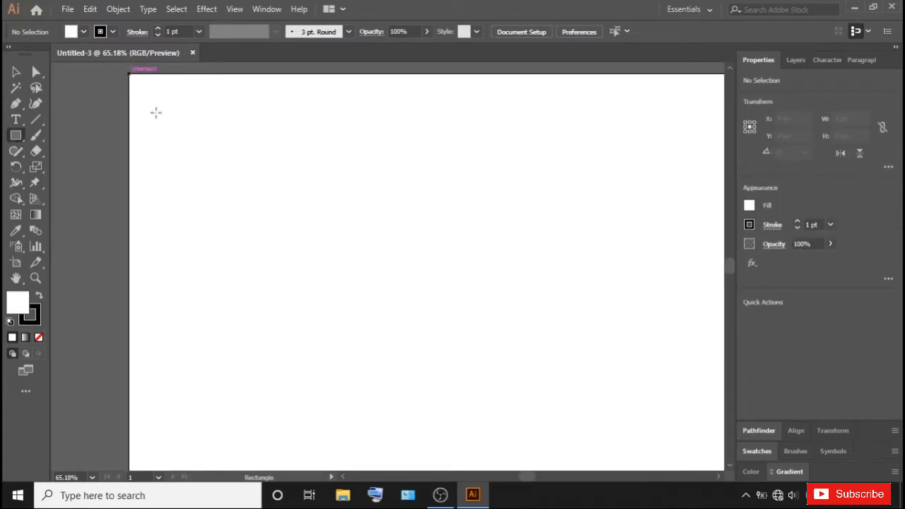
{"action": "mouse_move", "coordinate": [130, 73]}
{"action": "left_mouse_down"}
{"action": "mouse_move", "coordinate": [631, 375]}
{"action": "mouse_move", "coordinate": [631, 387]}
{"action": "left_mouse_up"}
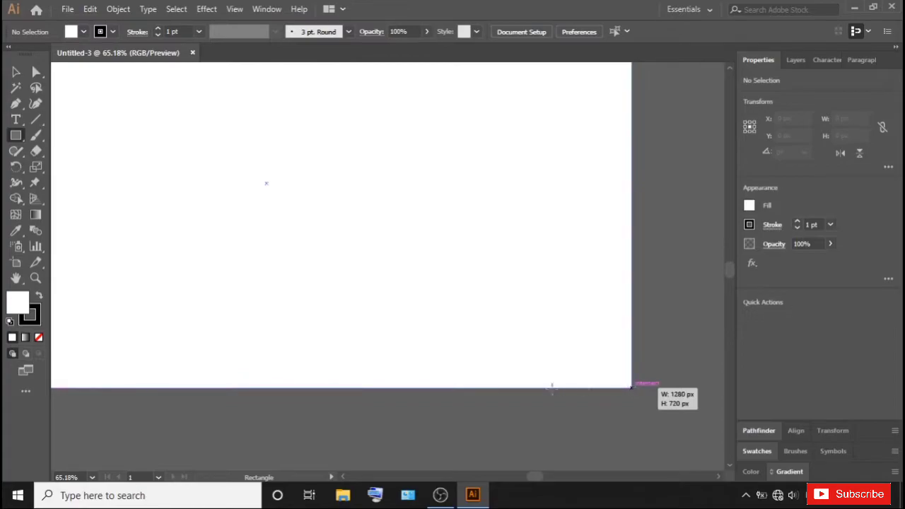
{"action": "left_click_drag", "start_coordinate": [431, 379], "coordinate": [430, 379]}
{"action": "key", "text": "ctrl+minus"}
{"action": "key", "text": "ctrl+minus"}
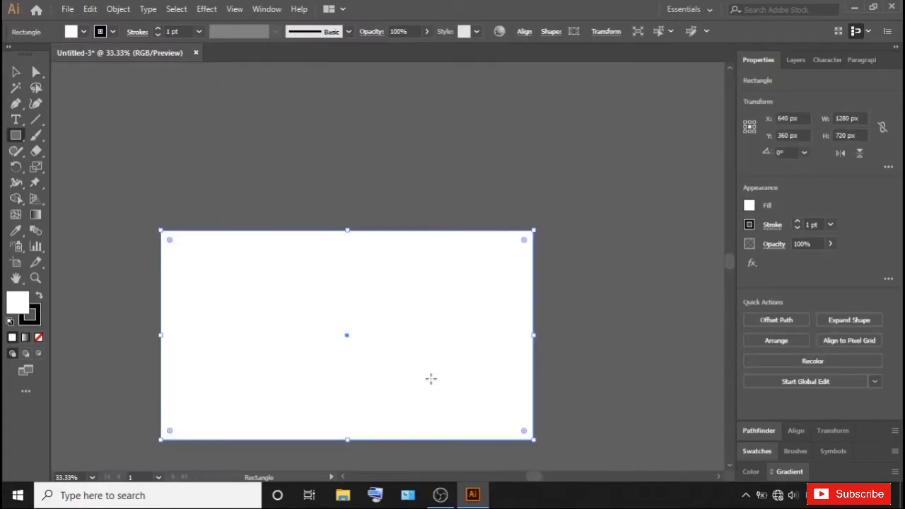
{"action": "scroll", "coordinate": [430, 367], "scroll_direction": "down", "scroll_amount": 1}
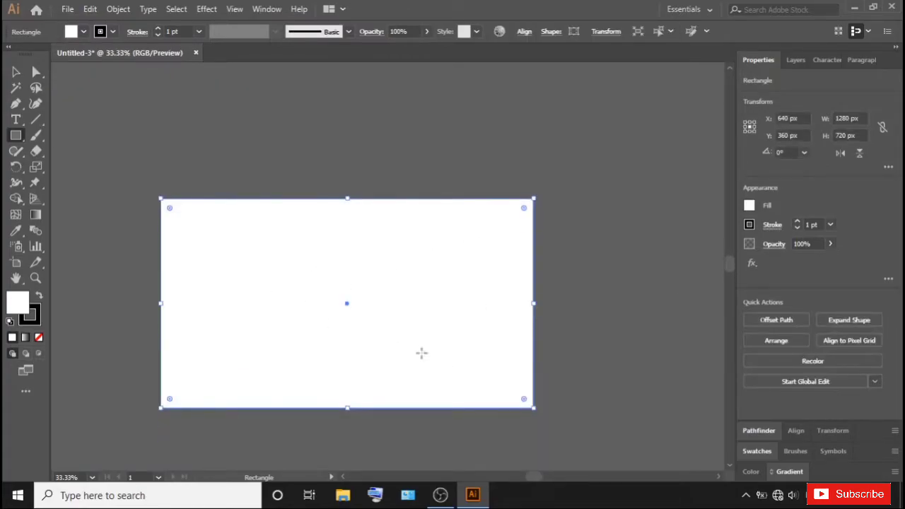
- Fill the rectangle with a white-to-black linear gradient, midpoint around 53%
{"action": "left_click", "coordinate": [793, 472]}
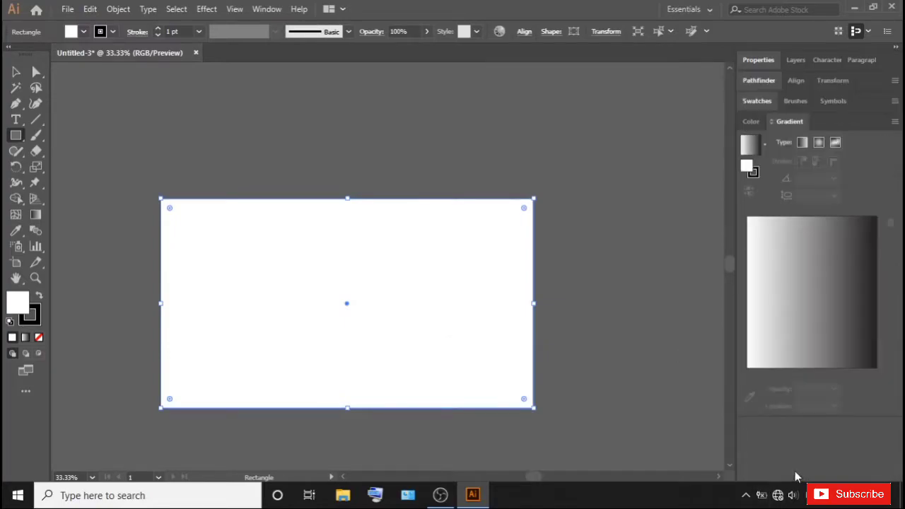
{"action": "left_click", "coordinate": [769, 313]}
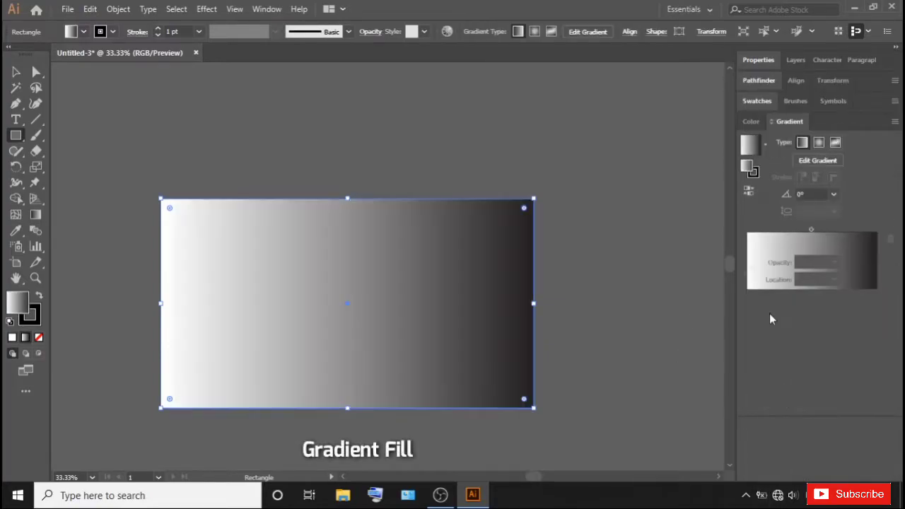
{"action": "left_click", "coordinate": [810, 230]}
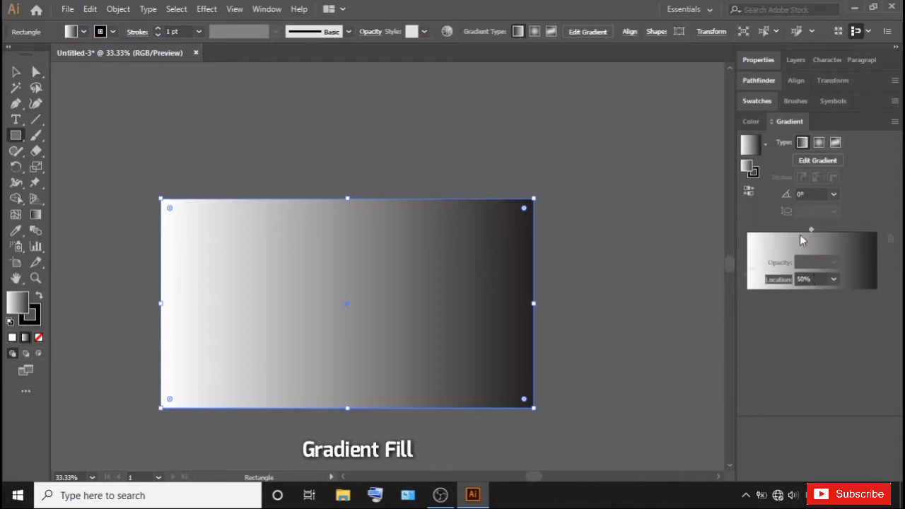
{"action": "left_click_drag", "start_coordinate": [810, 230], "coordinate": [792, 234]}
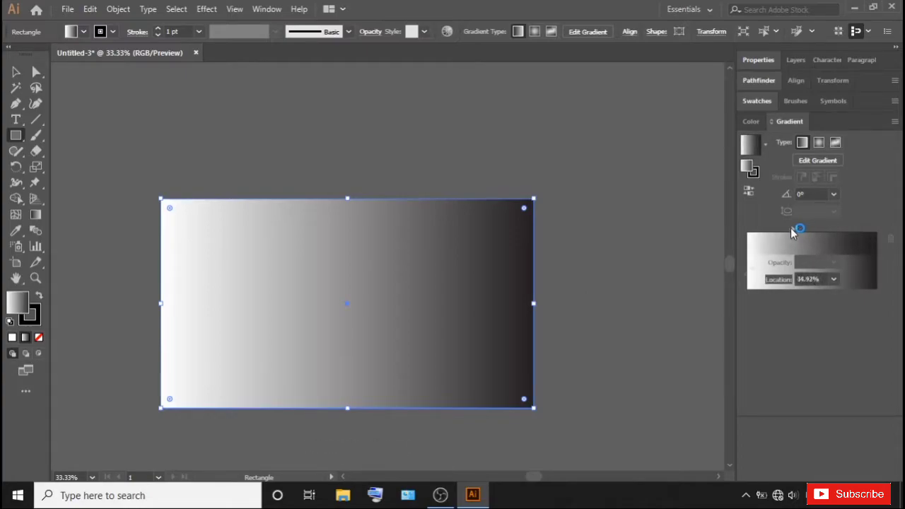
{"action": "left_click_drag", "start_coordinate": [792, 234], "coordinate": [817, 234]}
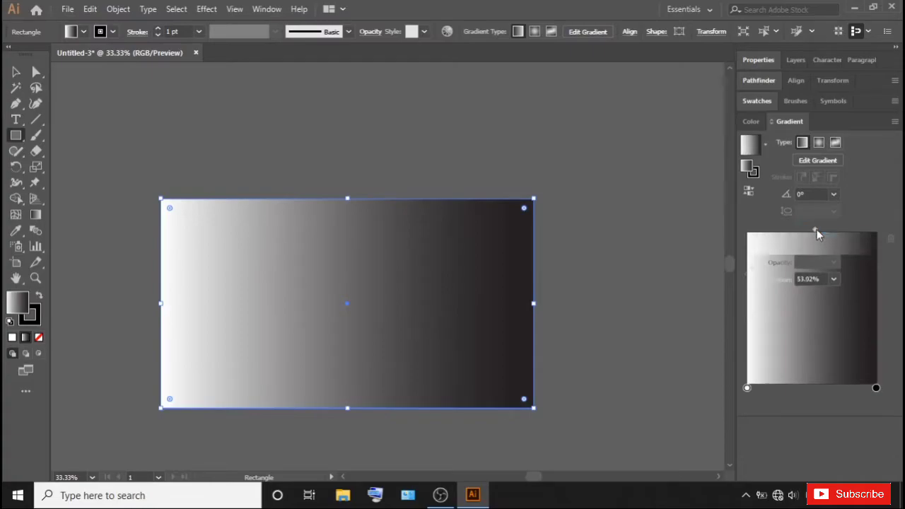
- Set the gradient rectangle's stroke to None
{"action": "left_click", "coordinate": [15, 72]}
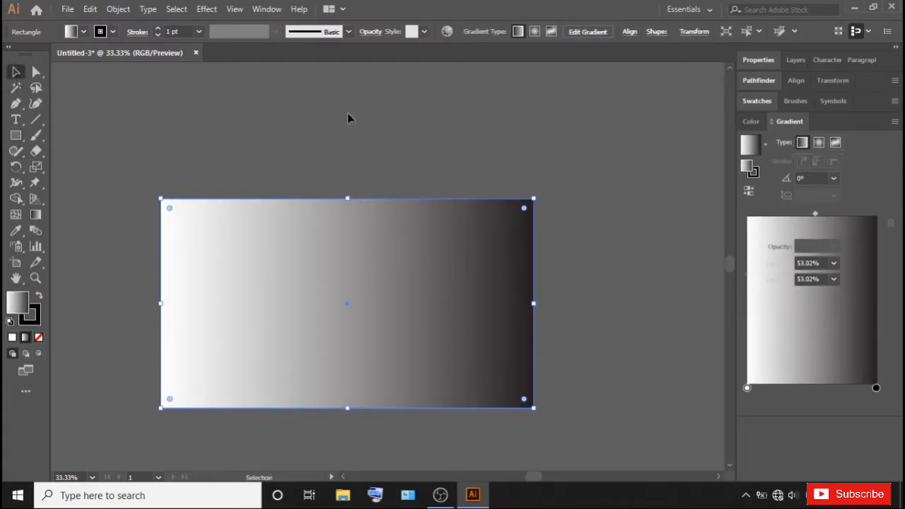
{"action": "left_click", "coordinate": [166, 172]}
{"action": "left_click", "coordinate": [455, 273]}
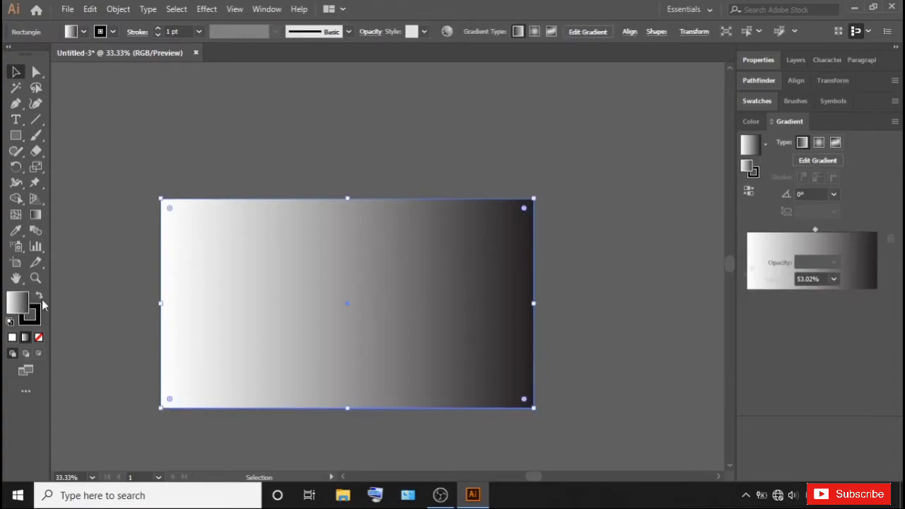
{"action": "left_click", "coordinate": [30, 313]}
{"action": "left_click", "coordinate": [39, 337]}
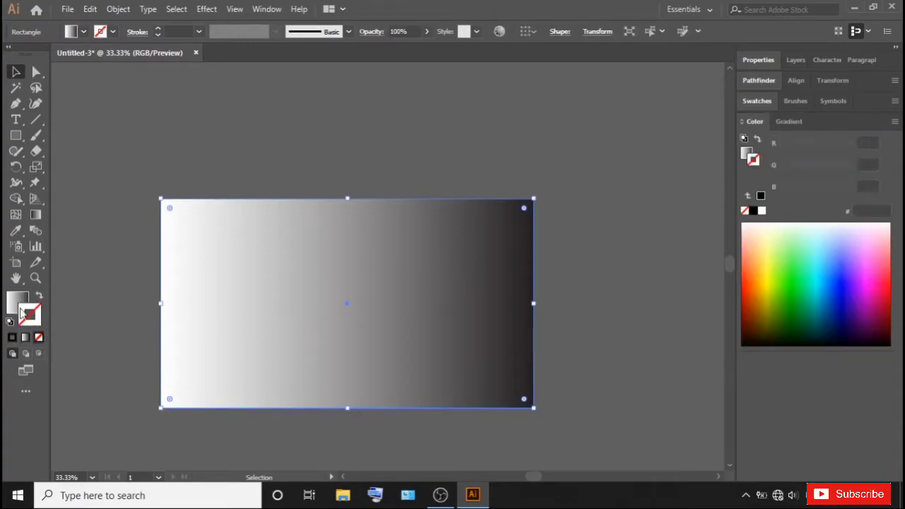
{"action": "left_click", "coordinate": [20, 301]}
{"action": "left_click", "coordinate": [130, 178]}
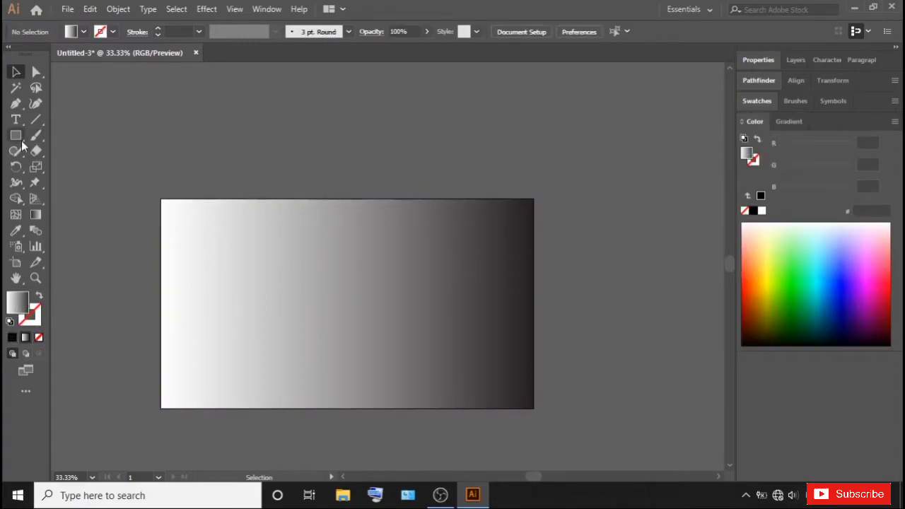
- Draw a 57 × 57 px circle above the rectangle and bring up its gradient settings
{"action": "left_click_drag", "start_coordinate": [16, 136], "coordinate": [49, 167]}
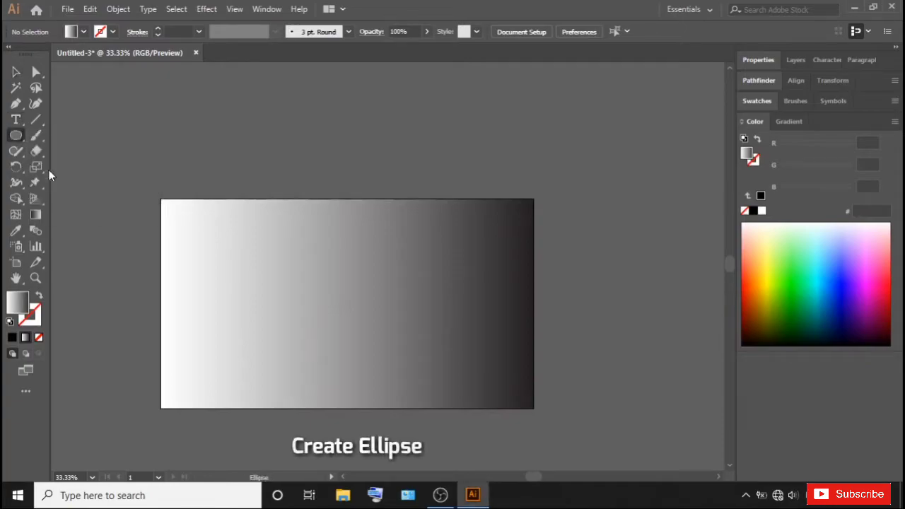
{"action": "left_click_drag", "start_coordinate": [390, 167], "coordinate": [409, 185]}
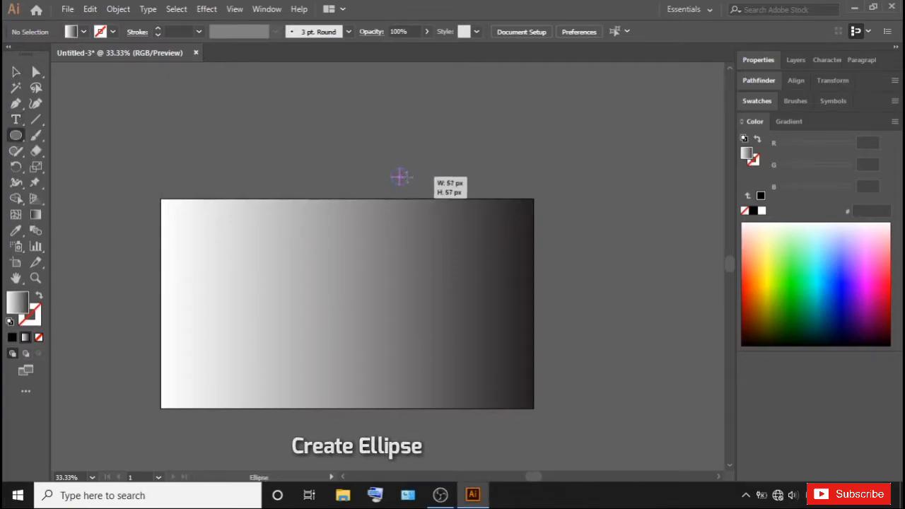
{"action": "scroll", "coordinate": [400, 177], "scroll_direction": "up", "scroll_amount": 5}
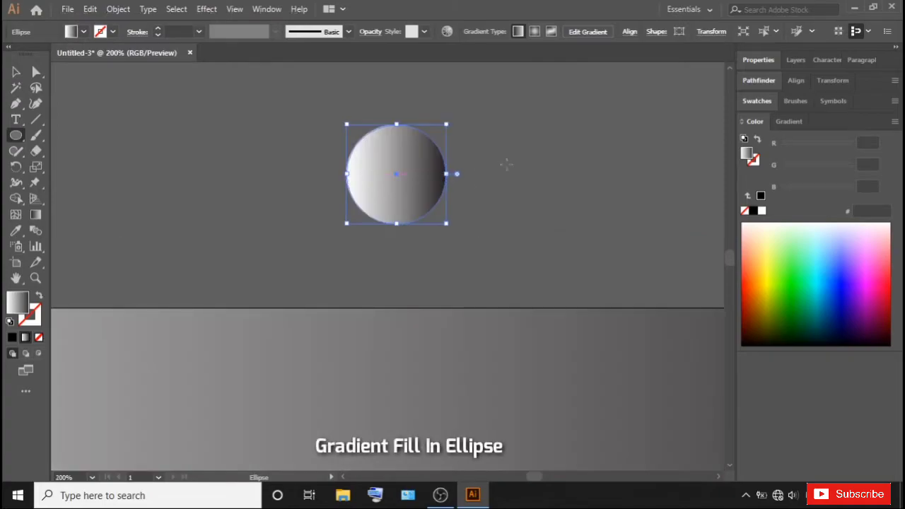
{"action": "left_click", "coordinate": [15, 74]}
{"action": "left_click", "coordinate": [320, 159]}
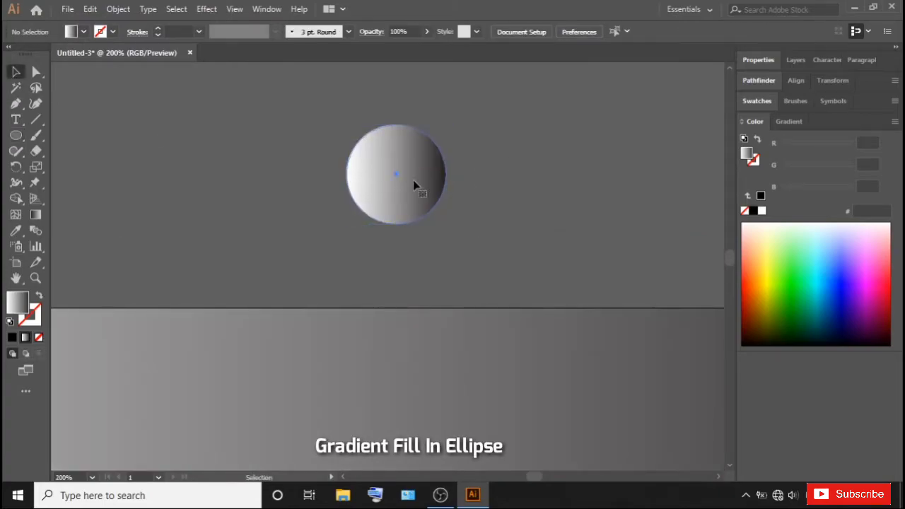
{"action": "left_click", "coordinate": [414, 186]}
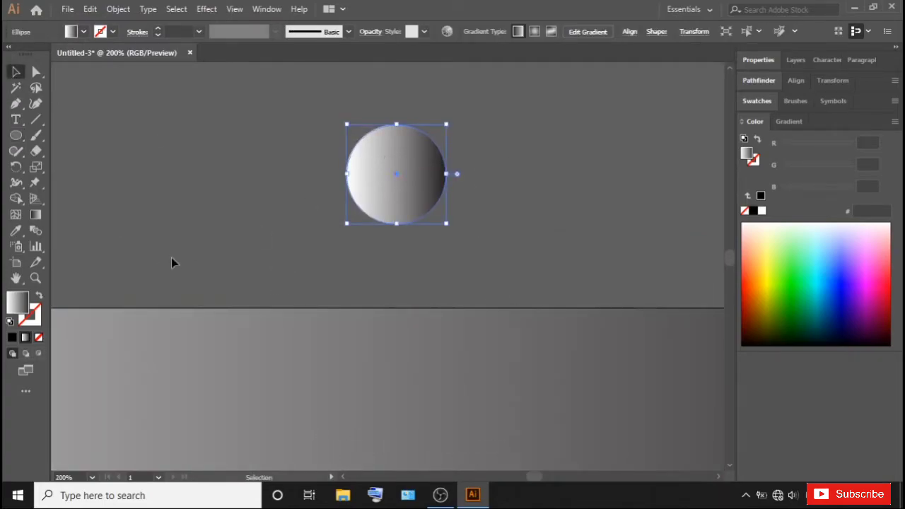
{"action": "left_click", "coordinate": [786, 121]}
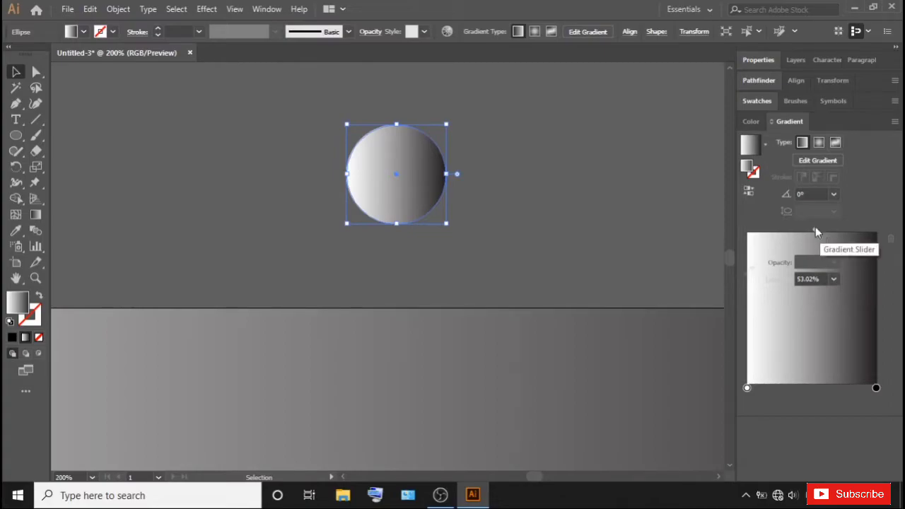
- Move the circle's gradient midpoint to 13% and angle it diagonally at 136.3°
{"action": "left_click_drag", "start_coordinate": [815, 230], "coordinate": [756, 238]}
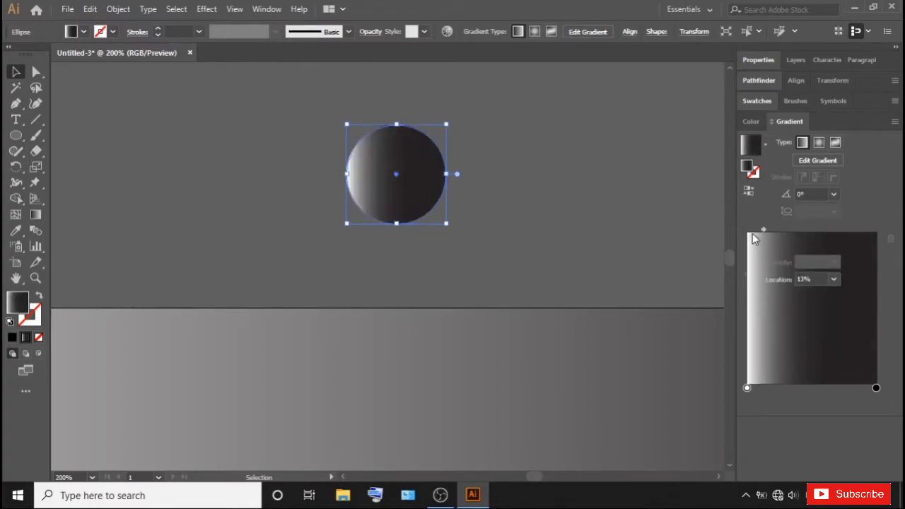
{"action": "key", "text": "g"}
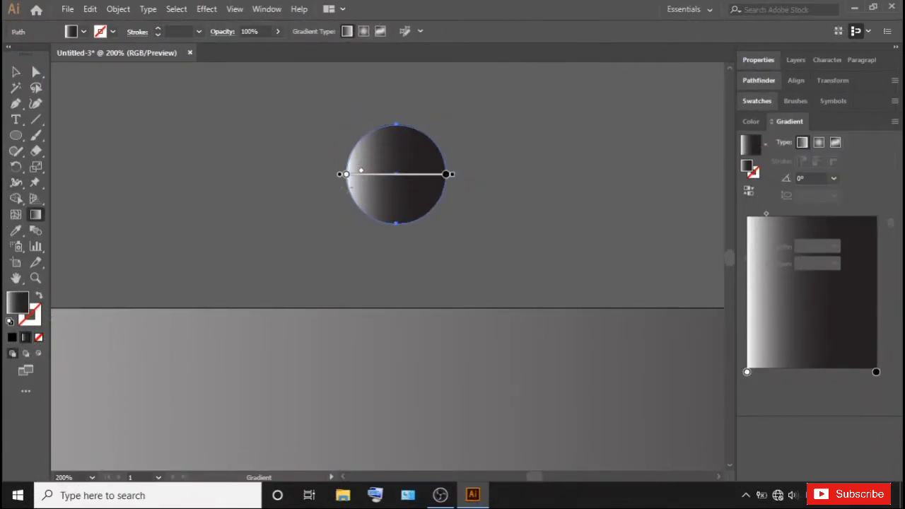
{"action": "left_click", "coordinate": [347, 176]}
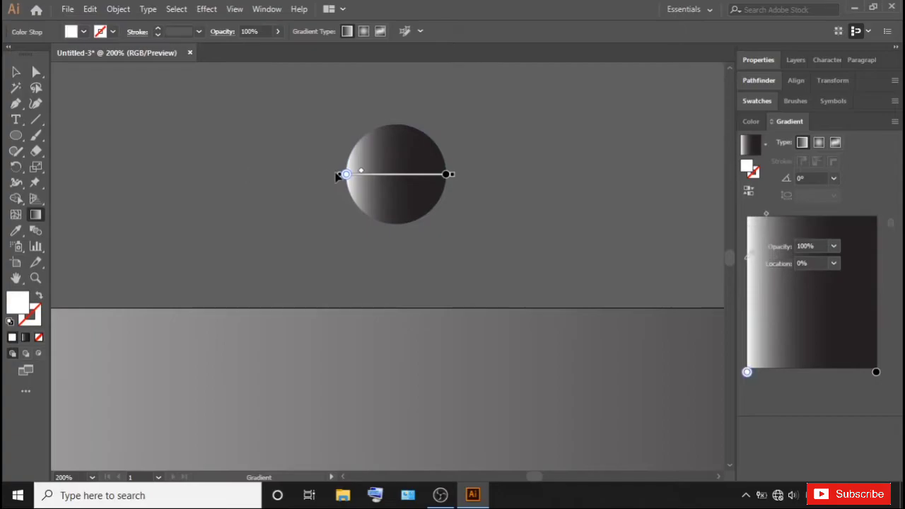
{"action": "left_click_drag", "start_coordinate": [340, 175], "coordinate": [284, 162]}
{"action": "left_click_drag", "start_coordinate": [367, 162], "coordinate": [455, 177]}
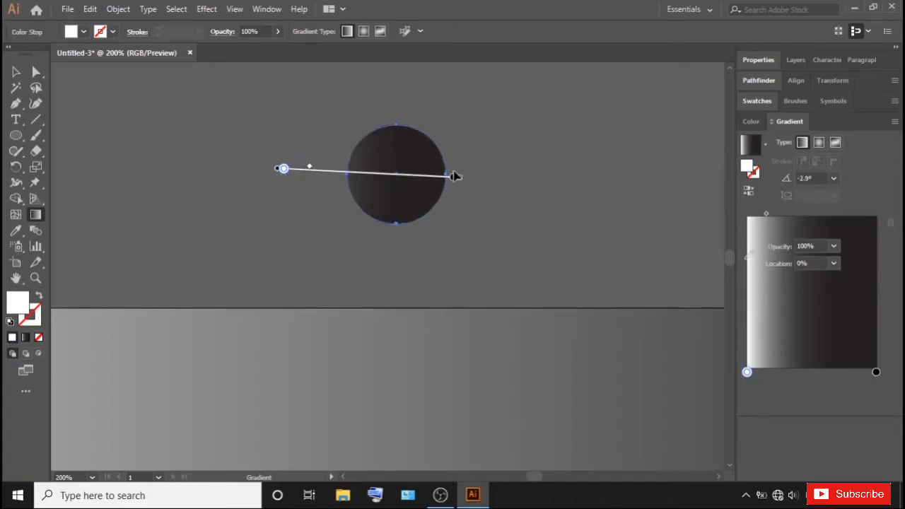
{"action": "mouse_move", "coordinate": [449, 233]}
{"action": "left_mouse_down"}
{"action": "mouse_move", "coordinate": [310, 118]}
{"action": "mouse_move", "coordinate": [363, 144]}
{"action": "left_mouse_up"}
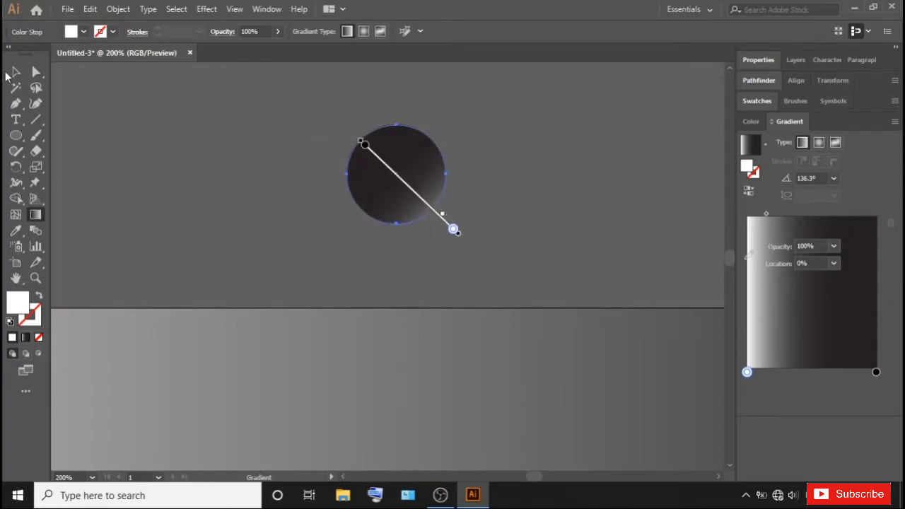
{"action": "left_click", "coordinate": [14, 72]}
{"action": "left_click", "coordinate": [256, 144]}
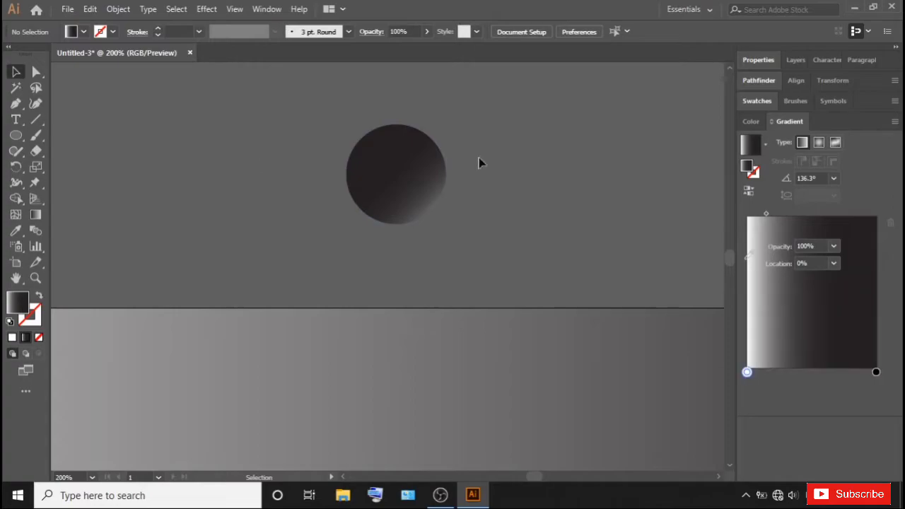
- Duplicate the dark circle with a Move of 2 px horizontal and 2 px vertical
{"action": "right_click", "coordinate": [400, 163]}
{"action": "mouse_move", "coordinate": [436, 367]}
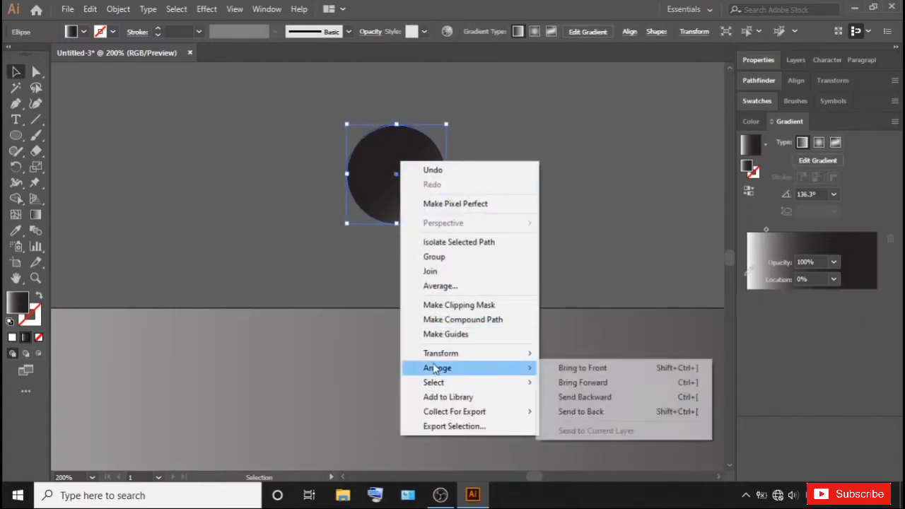
{"action": "left_click", "coordinate": [567, 368]}
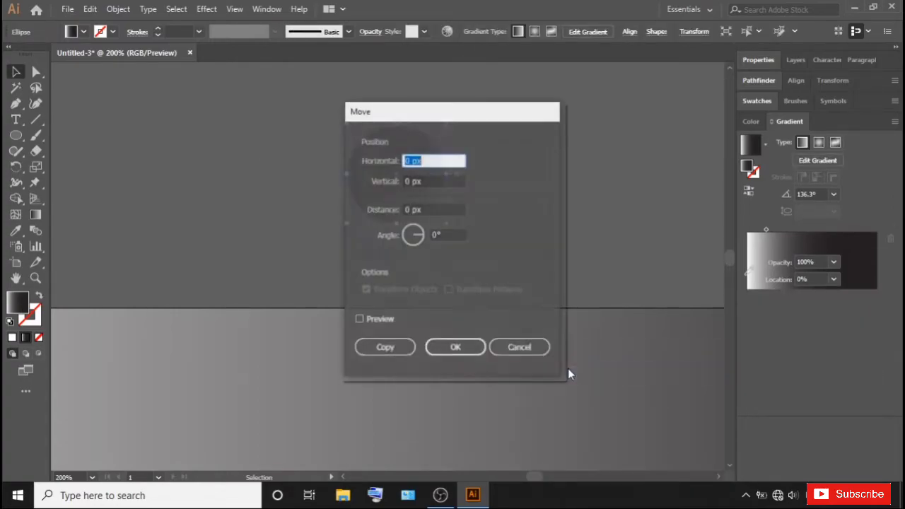
{"action": "left_click_drag", "start_coordinate": [419, 110], "coordinate": [731, 109]}
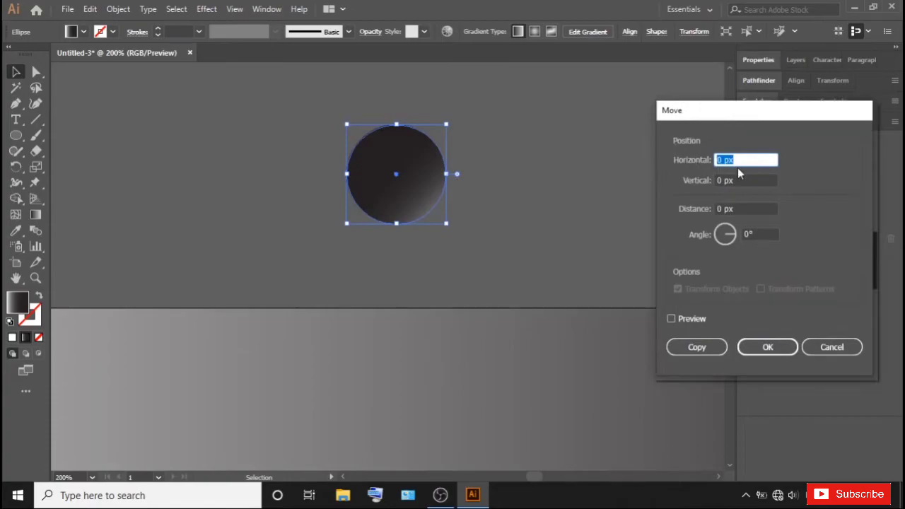
{"action": "type", "text": "1"}
{"action": "key", "text": "Tab"}
{"action": "type", "text": "1"}
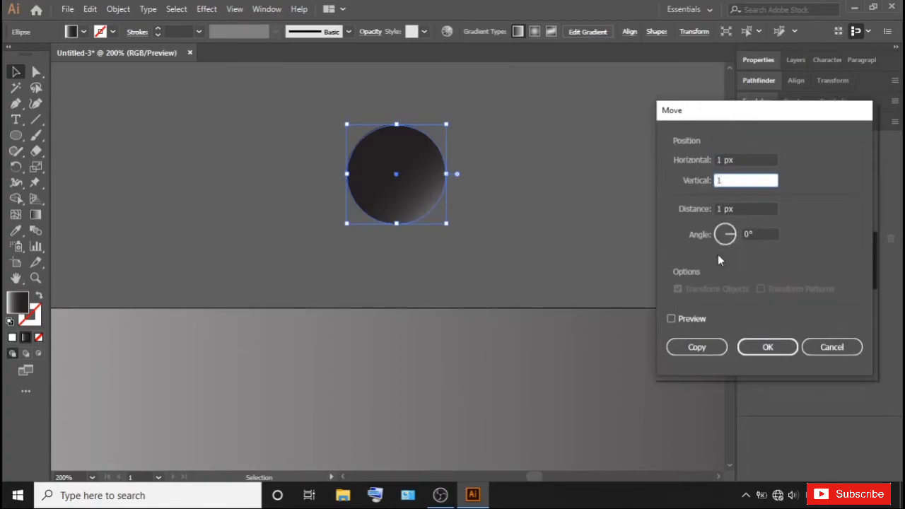
{"action": "left_click", "coordinate": [670, 318]}
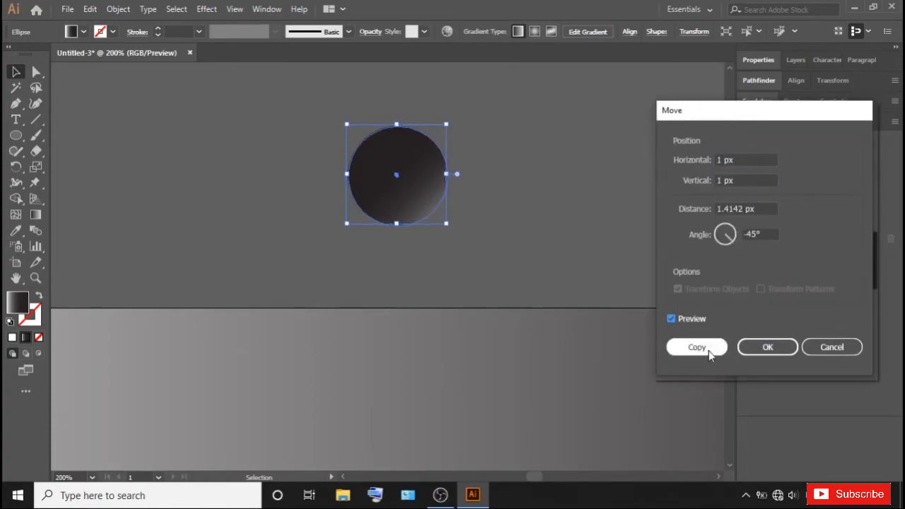
{"action": "left_click", "coordinate": [737, 159]}
{"action": "type", "text": "2"}
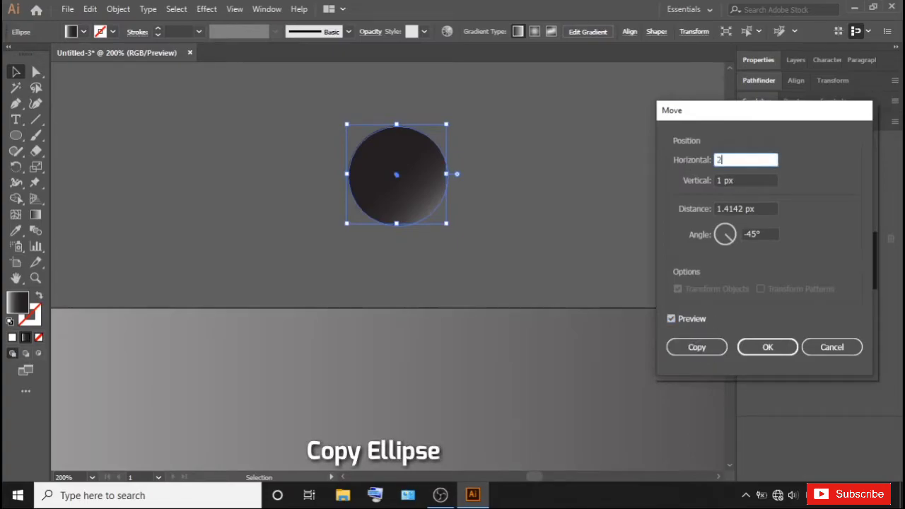
{"action": "key", "text": "Tab"}
{"action": "type", "text": "2"}
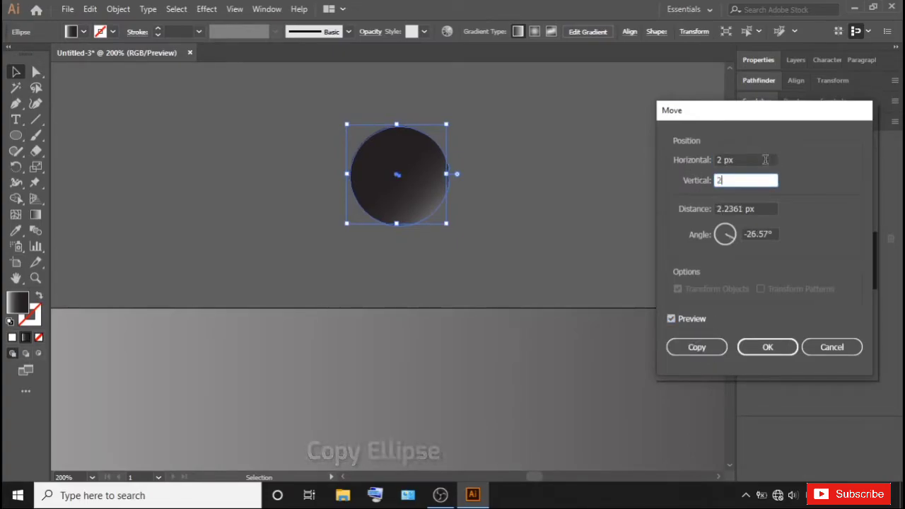
{"action": "left_click", "coordinate": [764, 160]}
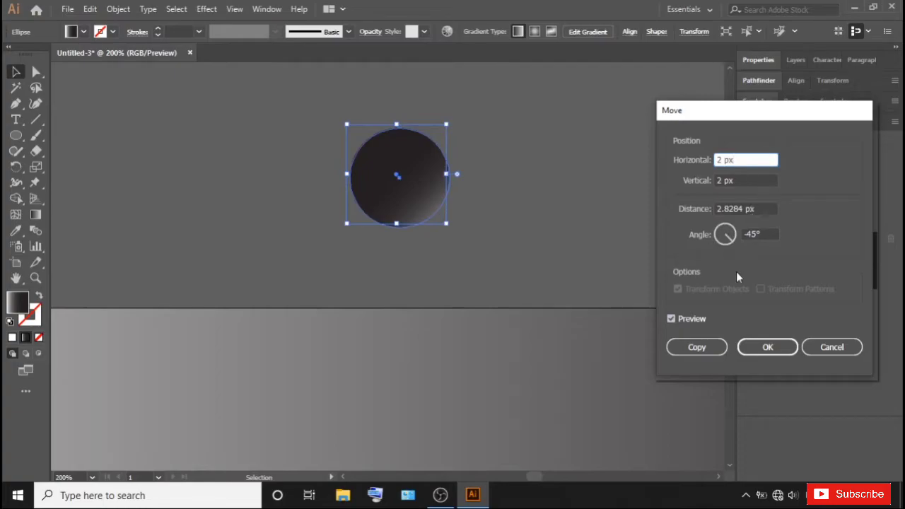
{"action": "left_click", "coordinate": [698, 347]}
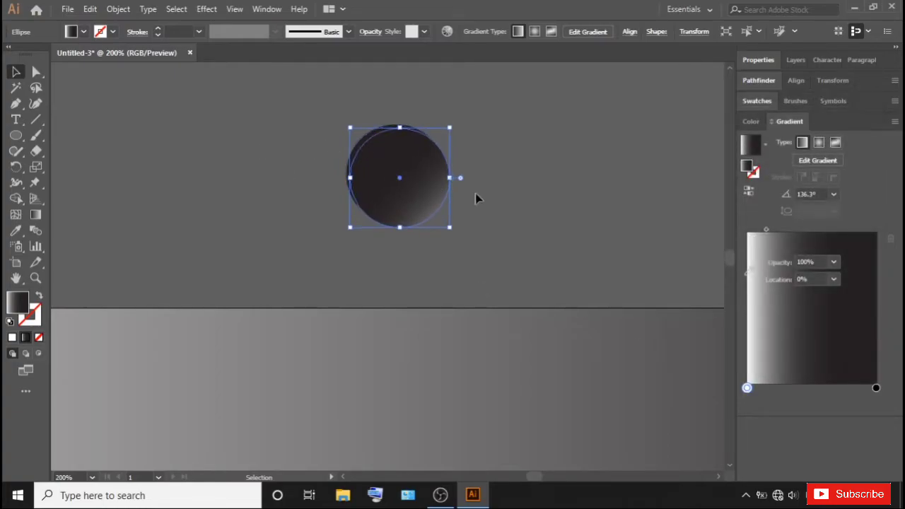
- Send the circle copy behind the original and fill it white
{"action": "right_click", "coordinate": [418, 170]}
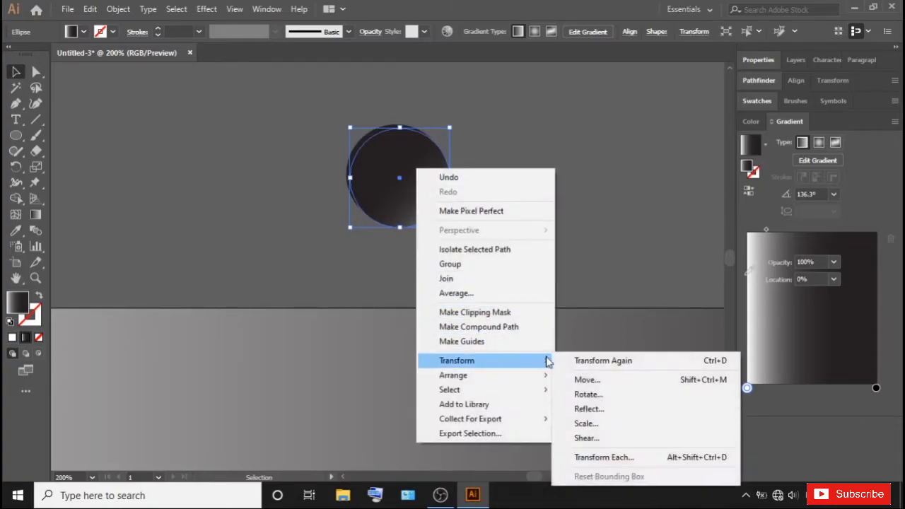
{"action": "mouse_move", "coordinate": [481, 375]}
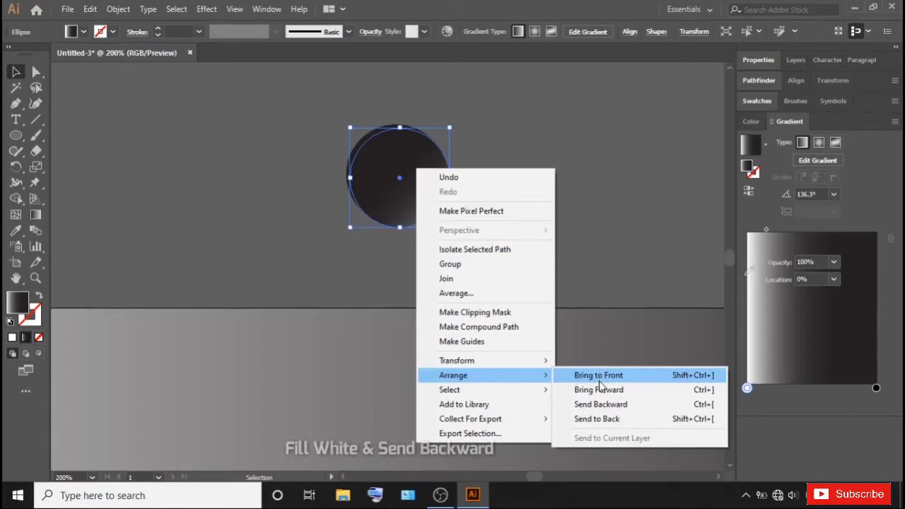
{"action": "left_click", "coordinate": [599, 407]}
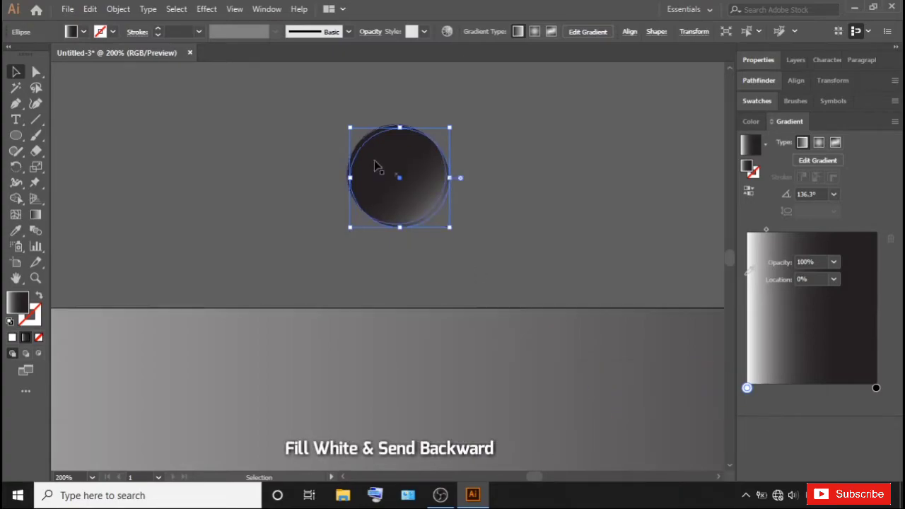
{"action": "left_click", "coordinate": [294, 153]}
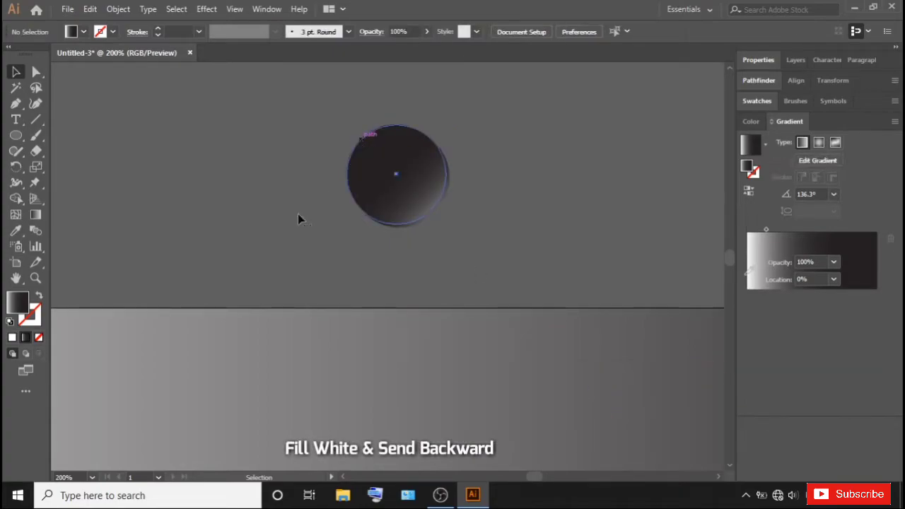
{"action": "left_click", "coordinate": [424, 223]}
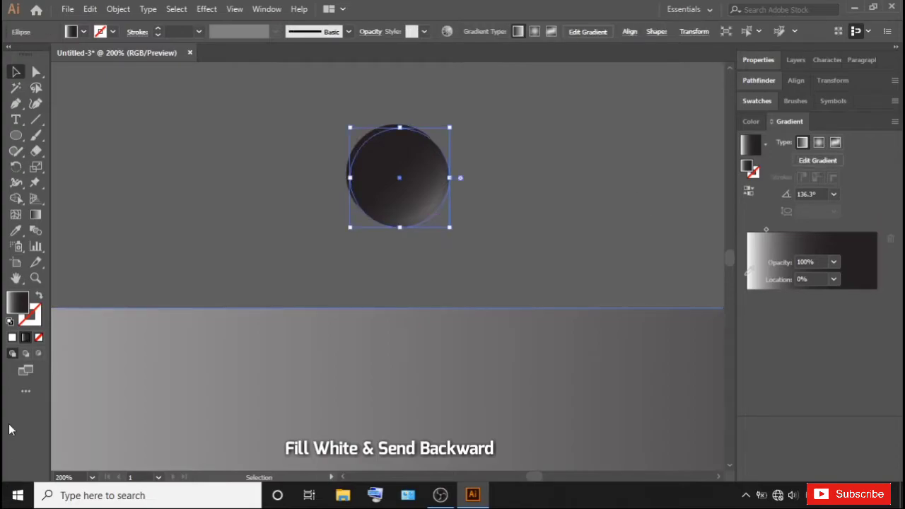
{"action": "left_click", "coordinate": [12, 337]}
{"action": "left_click", "coordinate": [121, 199]}
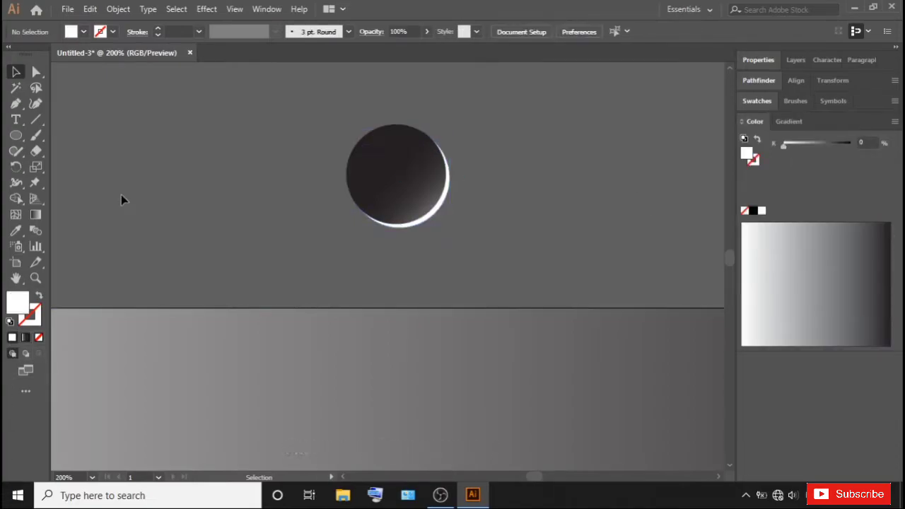
- Nudge the white copy down-right to widen the crescent, then select both circles
{"action": "scroll", "coordinate": [528, 179], "scroll_direction": "up", "scroll_amount": 1}
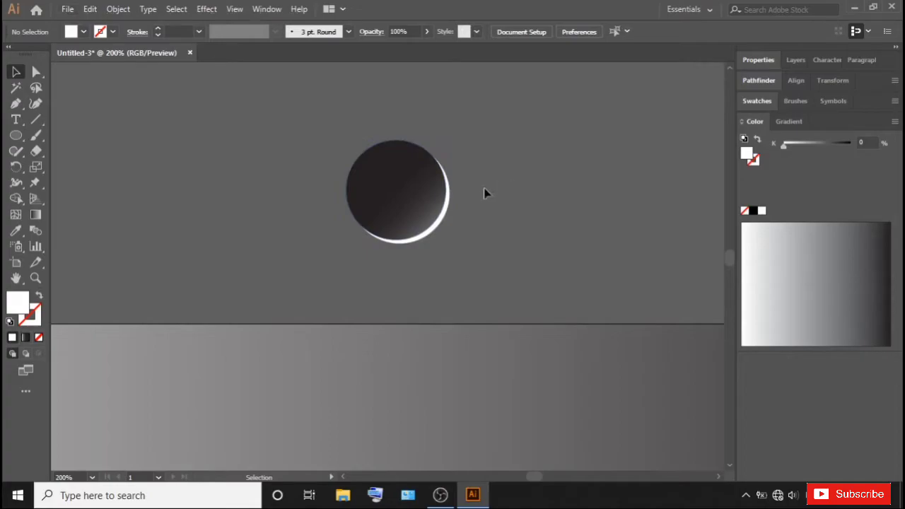
{"action": "left_click", "coordinate": [435, 228]}
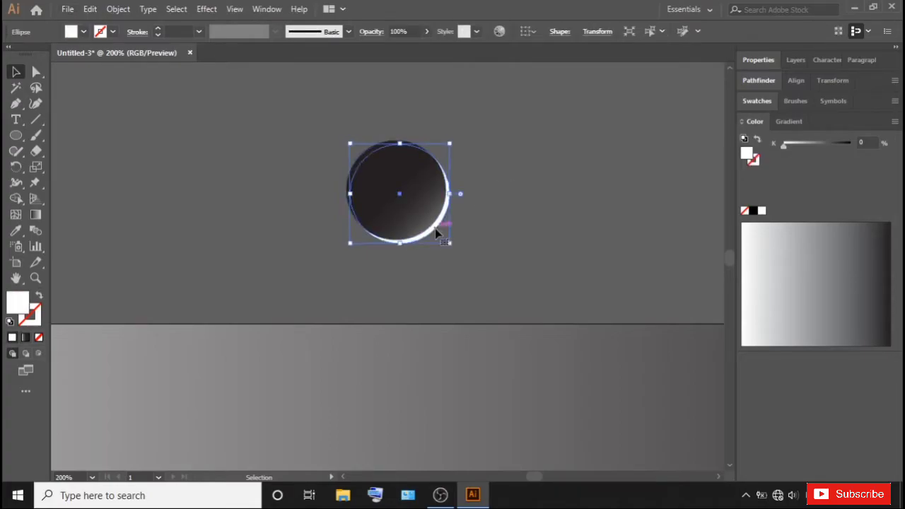
{"action": "scroll", "coordinate": [434, 228], "scroll_direction": "up", "scroll_amount": 1}
{"action": "left_click", "coordinate": [561, 197]}
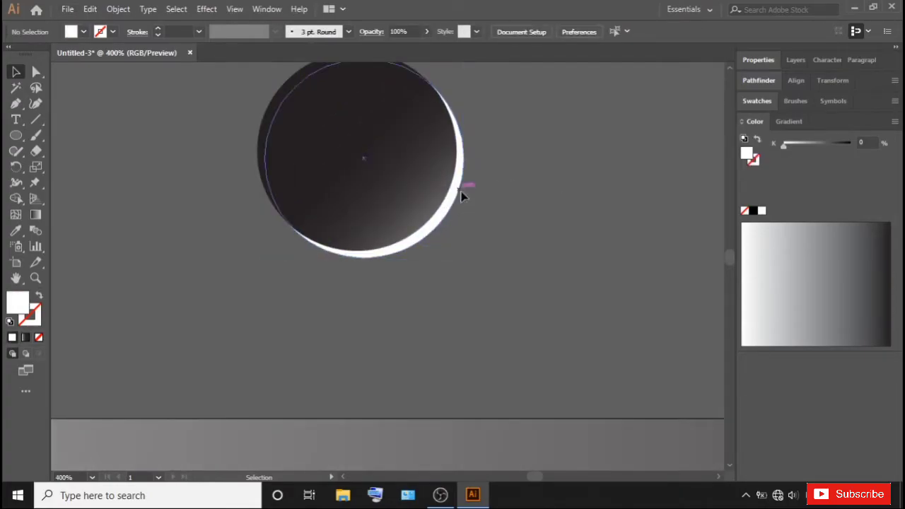
{"action": "left_click_drag", "start_coordinate": [462, 201], "coordinate": [464, 202]}
{"action": "left_click", "coordinate": [525, 208]}
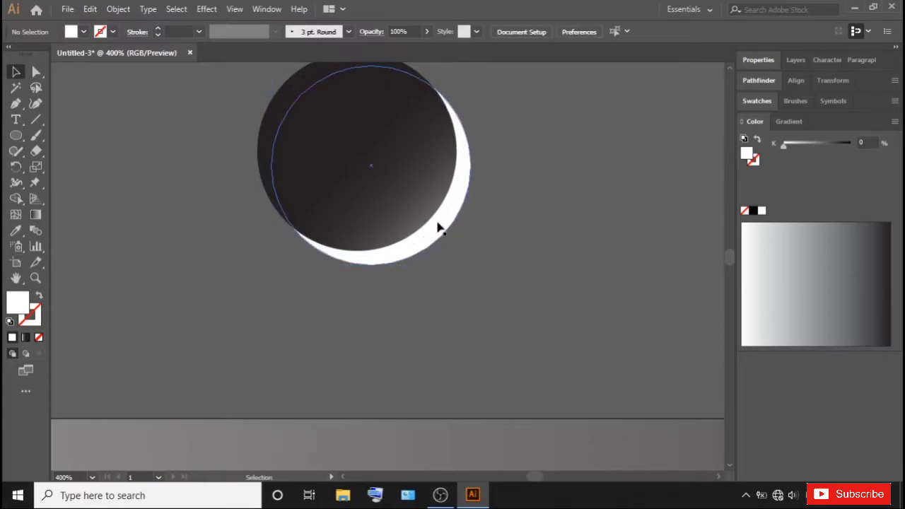
{"action": "scroll", "coordinate": [439, 227], "scroll_direction": "down", "scroll_amount": 1}
{"action": "scroll", "coordinate": [438, 228], "scroll_direction": "down", "scroll_amount": 1}
{"action": "left_click_drag", "start_coordinate": [508, 143], "coordinate": [277, 260]}
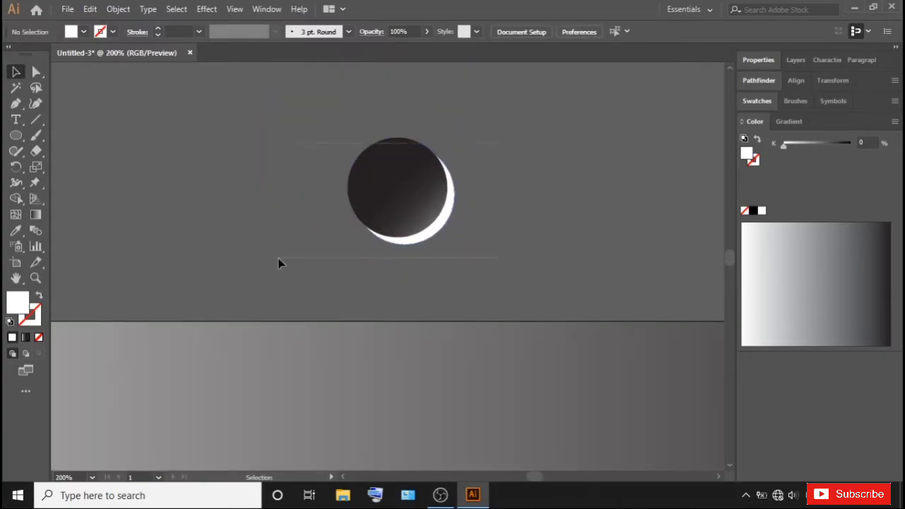
{"action": "scroll", "coordinate": [278, 260], "scroll_direction": "down", "scroll_amount": 2}
- Group the dark hole with its white rim
{"action": "scroll", "coordinate": [278, 260], "scroll_direction": "down", "scroll_amount": 1}
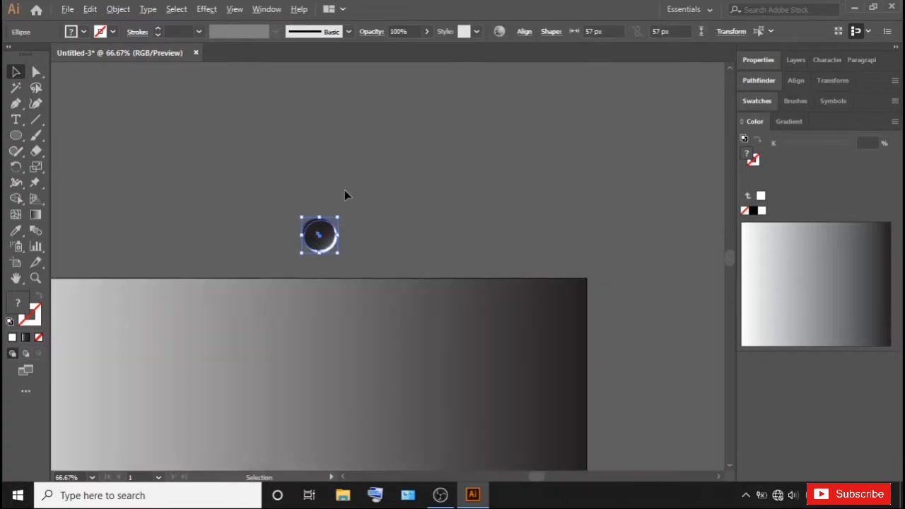
{"action": "scroll", "coordinate": [344, 193], "scroll_direction": "down", "scroll_amount": 2}
{"action": "key", "text": "a"}
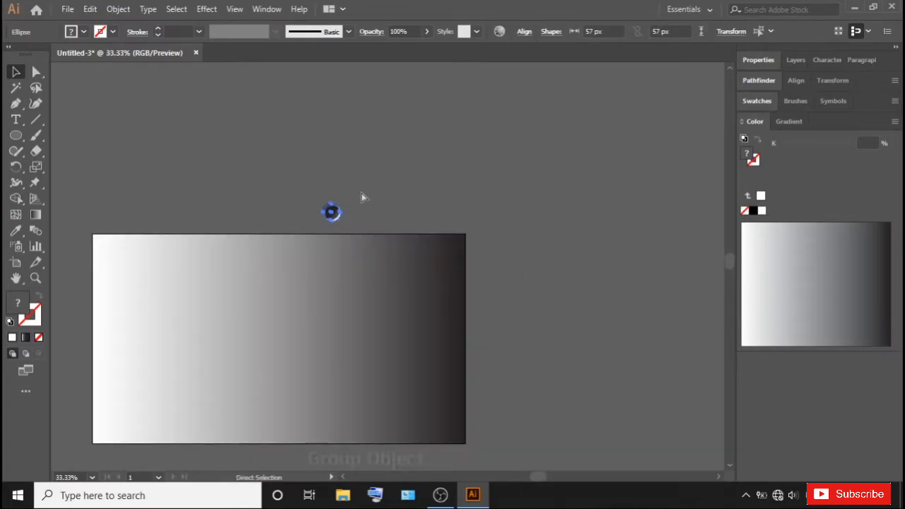
{"action": "left_click", "coordinate": [118, 9]}
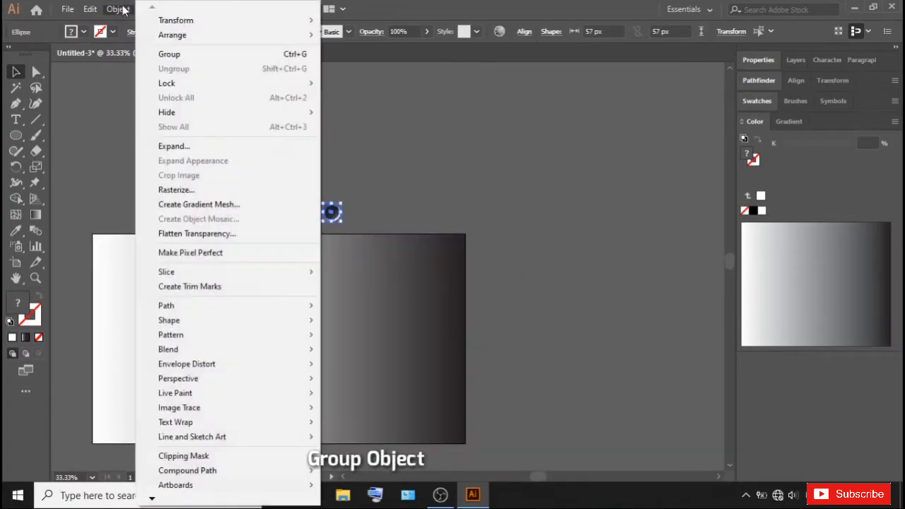
{"action": "left_click", "coordinate": [166, 55]}
{"action": "left_click", "coordinate": [348, 210]}
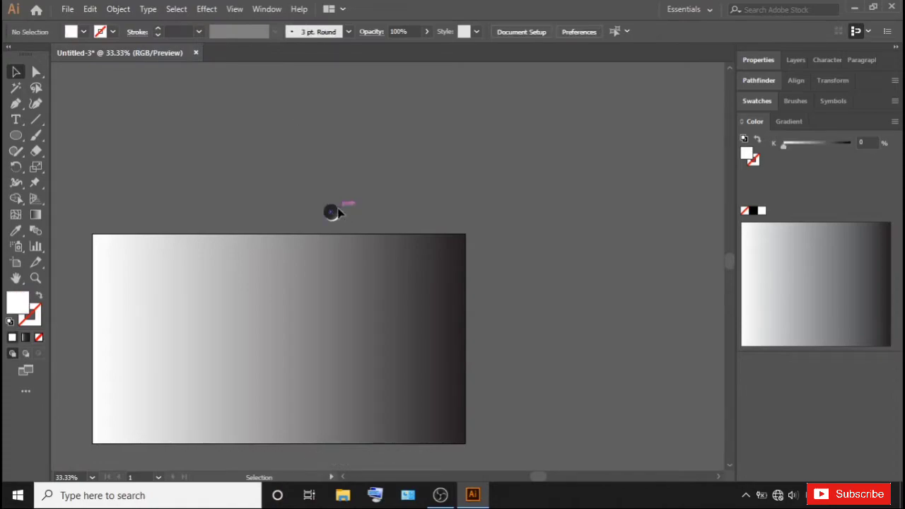
- Move the hole group onto the top of the gradient rectangle and shrink it slightly
{"action": "left_click_drag", "start_coordinate": [337, 211], "coordinate": [303, 270]}
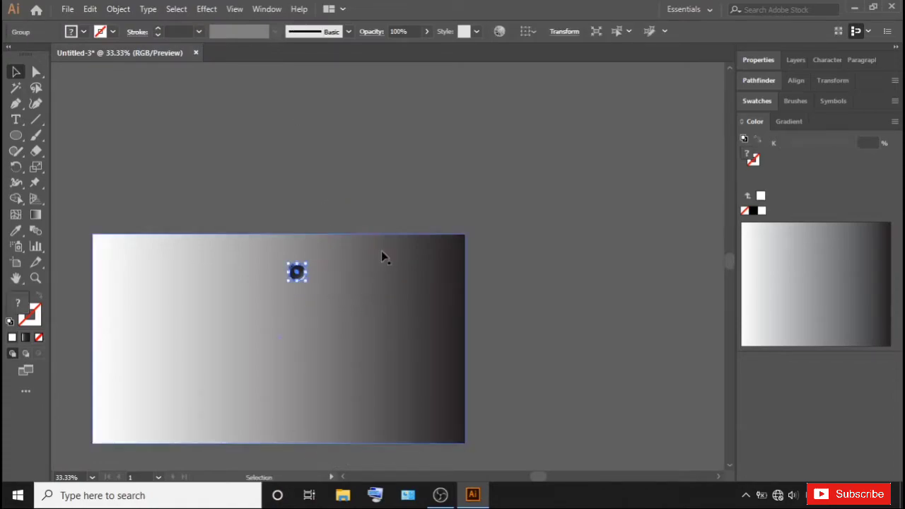
{"action": "scroll", "coordinate": [309, 297], "scroll_direction": "up", "scroll_amount": 3}
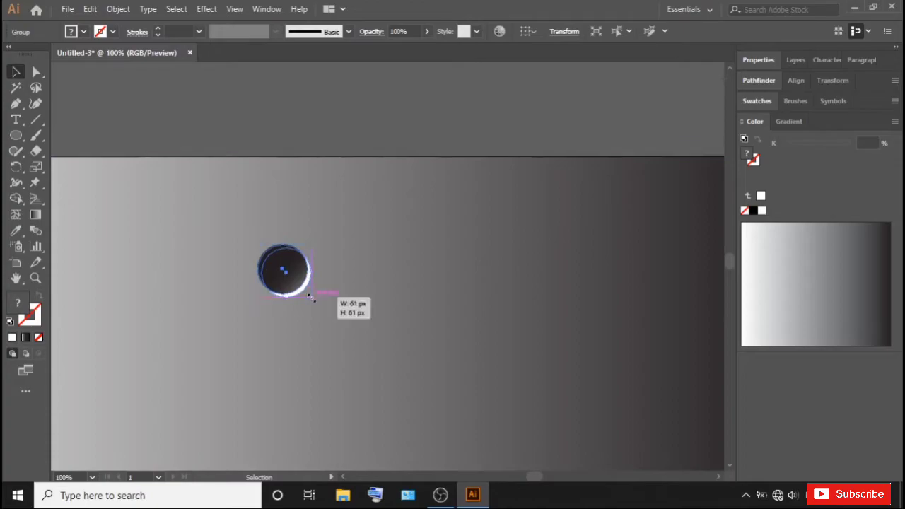
{"action": "left_click_drag", "start_coordinate": [309, 297], "coordinate": [301, 286]}
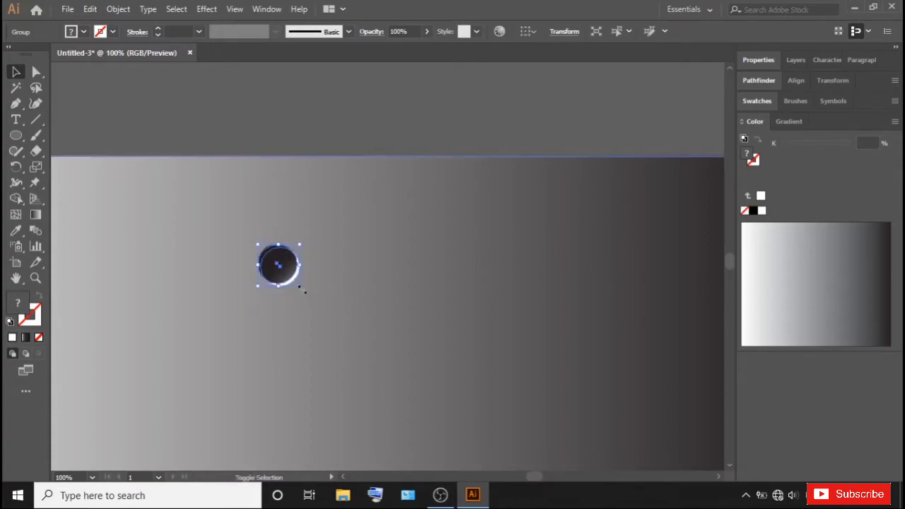
{"action": "left_click", "coordinate": [315, 118]}
{"action": "scroll", "coordinate": [313, 114], "scroll_direction": "down", "scroll_amount": 2}
{"action": "scroll", "coordinate": [313, 115], "scroll_direction": "down", "scroll_amount": 1}
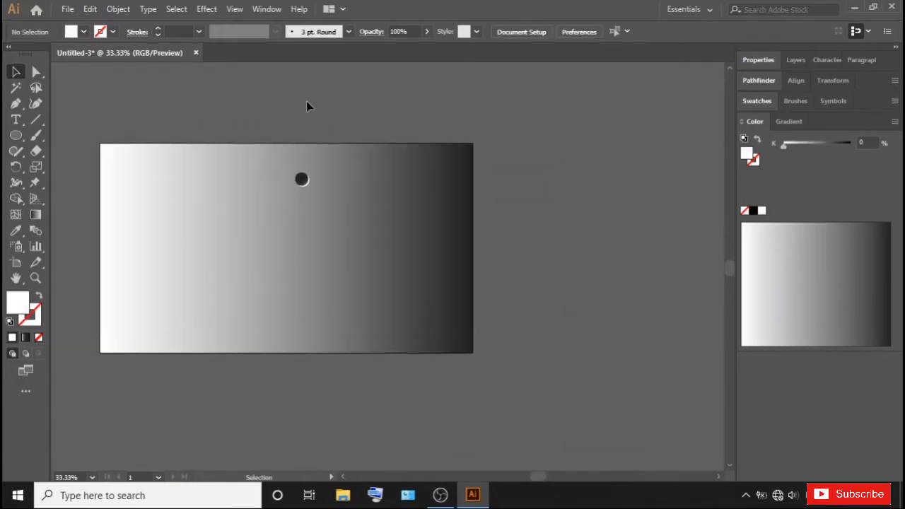
{"action": "left_click", "coordinate": [306, 181]}
- Set the hole group's Move offset to 80 px horizontal, 0 px vertical, with Preview
{"action": "right_click", "coordinate": [306, 181]}
{"action": "mouse_move", "coordinate": [347, 305]}
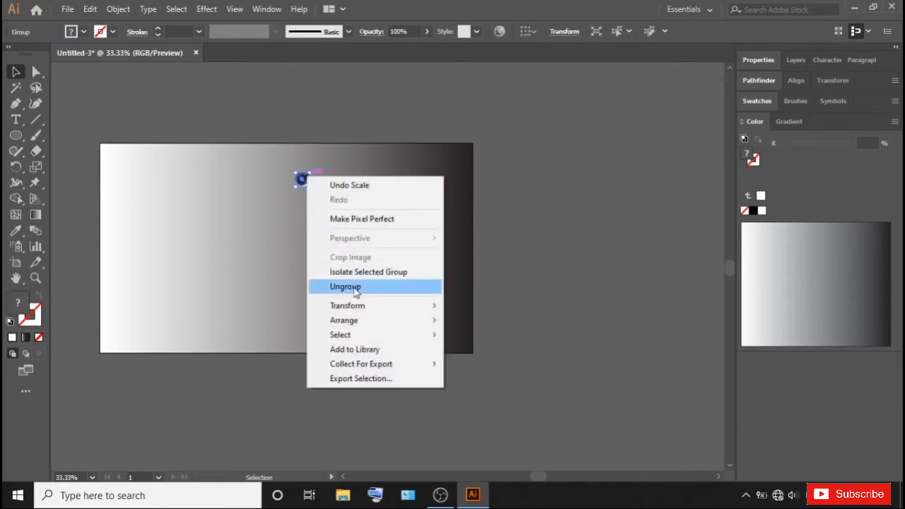
{"action": "left_click", "coordinate": [478, 323]}
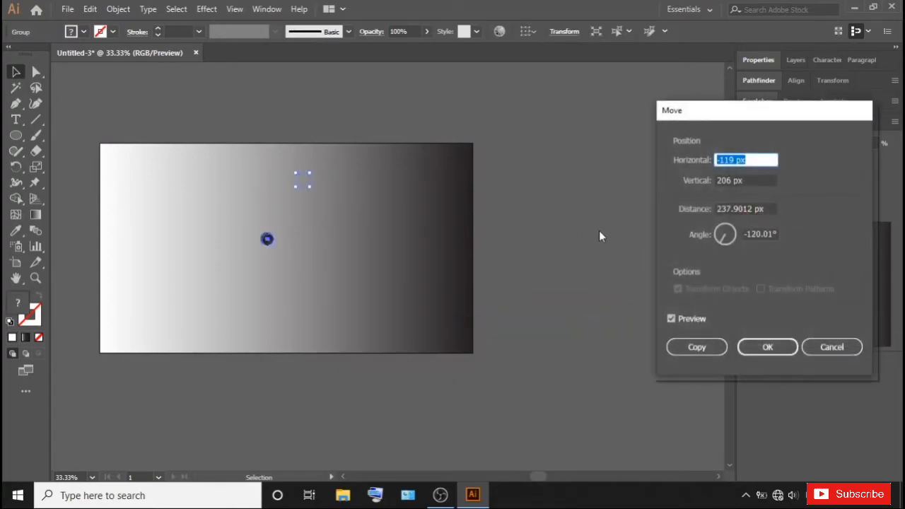
{"action": "key", "text": "Tab"}
{"action": "type", "text": "0"}
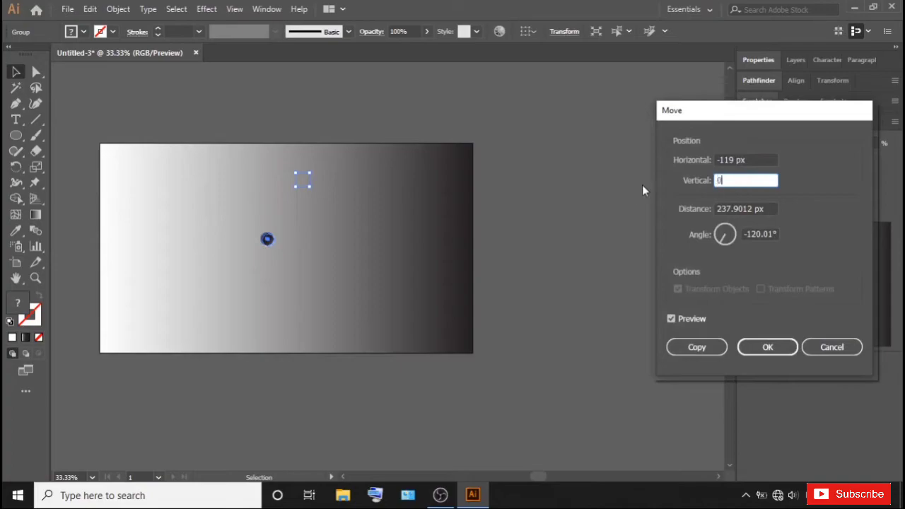
{"action": "key", "text": "shift+Tab"}
{"action": "type", "text": "1"}
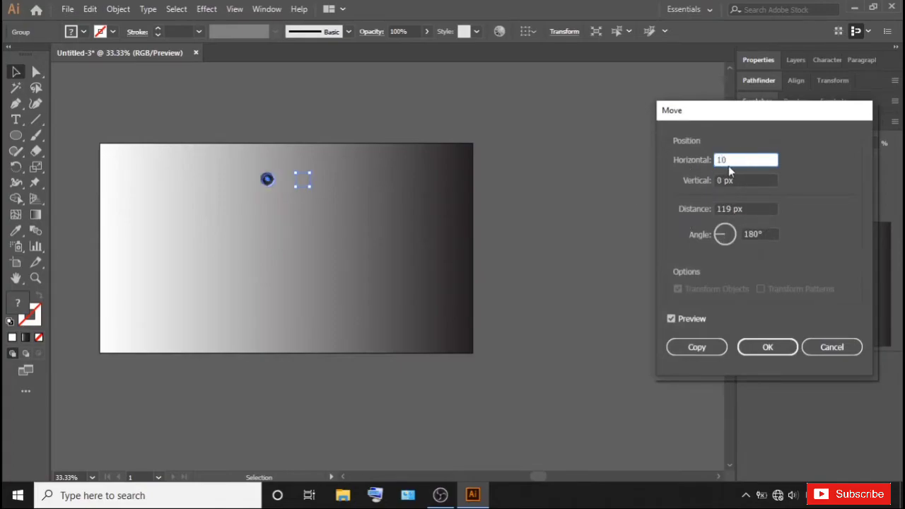
{"action": "left_click", "coordinate": [739, 180]}
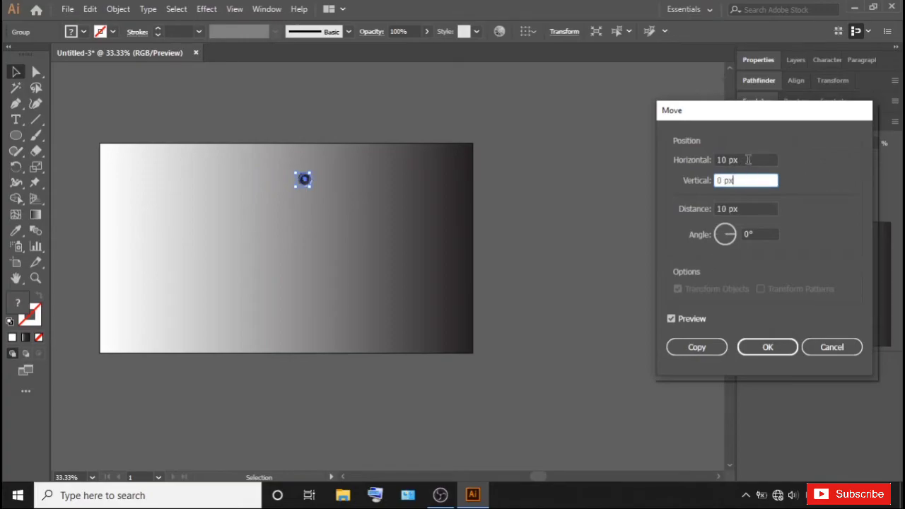
{"action": "left_click_drag", "start_coordinate": [747, 160], "coordinate": [681, 161]}
{"action": "type", "text": "50"}
{"action": "left_click", "coordinate": [741, 180]}
{"action": "left_click_drag", "start_coordinate": [750, 160], "coordinate": [686, 156]}
{"action": "type", "text": "80"}
{"action": "left_click", "coordinate": [738, 180]}
- Copy the hole 80 px right and repeat with Ctrl+D to build the row
{"action": "left_click", "coordinate": [696, 347]}
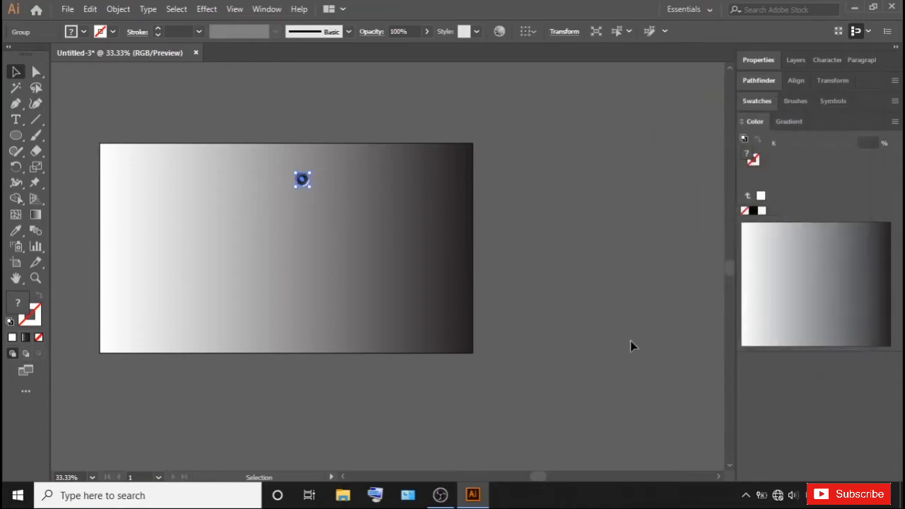
{"action": "key", "text": "ctrl+d"}
{"action": "key", "text": "ctrl+d"}
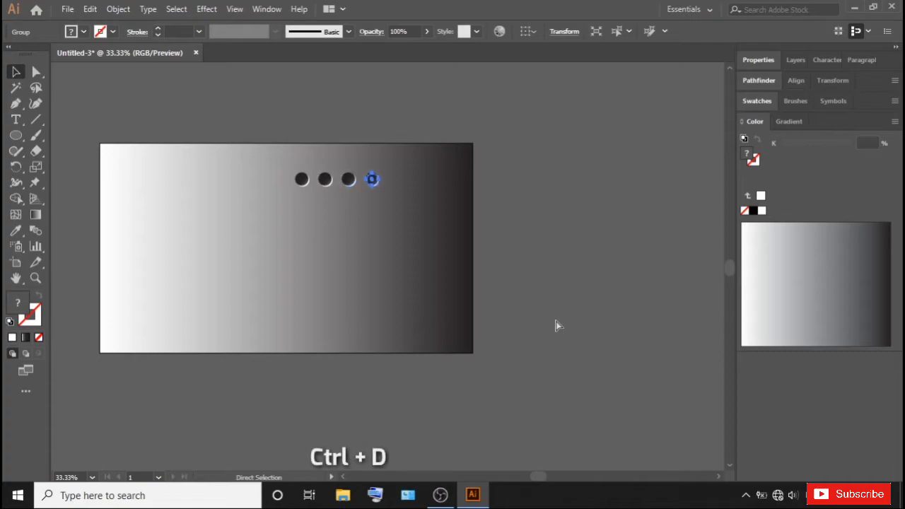
{"action": "key", "text": "ctrl+d"}
{"action": "key", "text": "ctrl+d"}
{"action": "key", "text": "ctrl+d"}
{"action": "key", "text": "ctrl+d"}
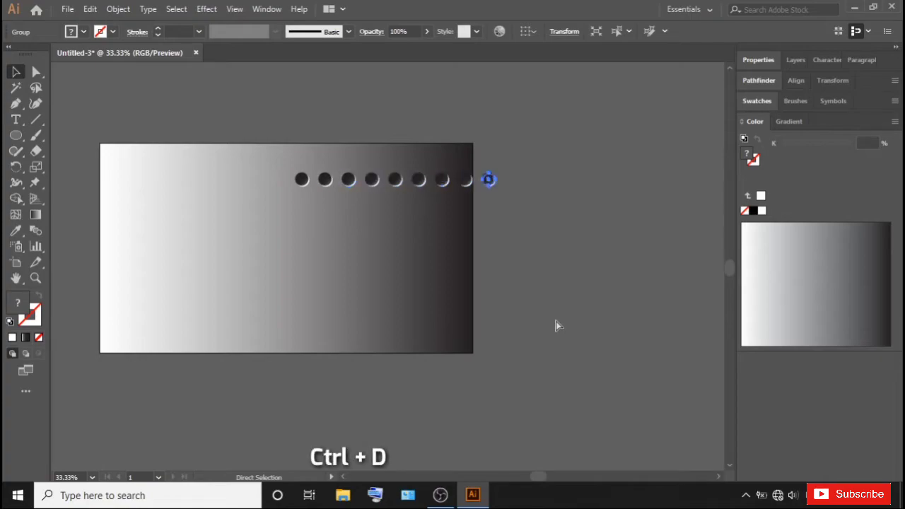
{"action": "key", "text": "ctrl+d"}
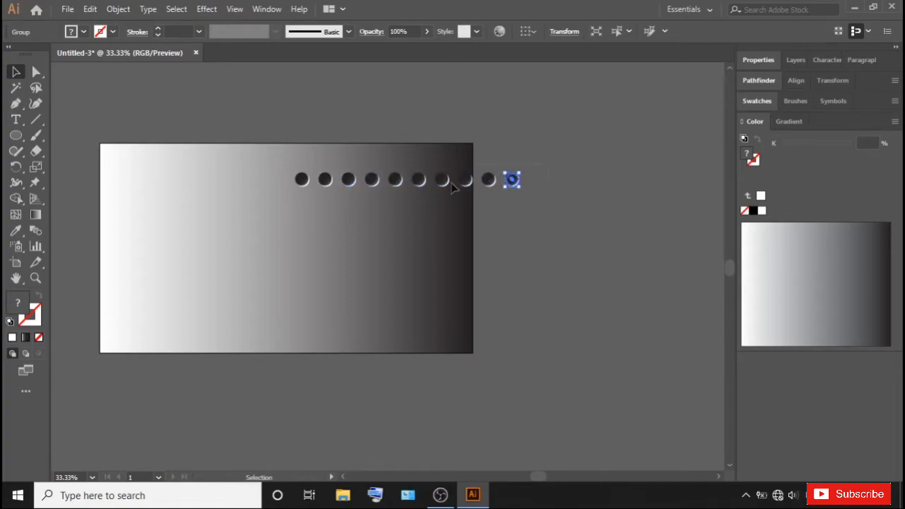
- Select the row of holes without the background and shift it left on the panel
{"action": "left_click_drag", "start_coordinate": [226, 202], "coordinate": [229, 161]}
{"action": "left_click", "coordinate": [376, 169], "text": "shift"}
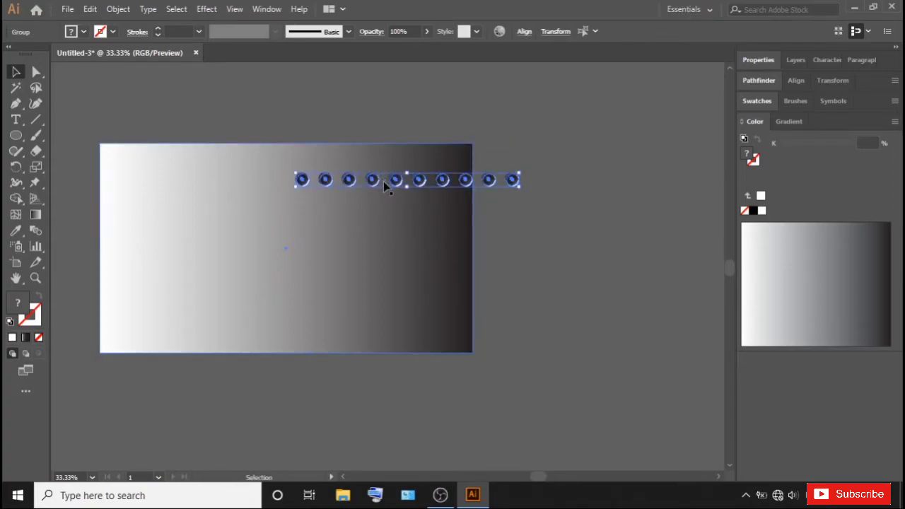
{"action": "left_click_drag", "start_coordinate": [385, 185], "coordinate": [326, 185]}
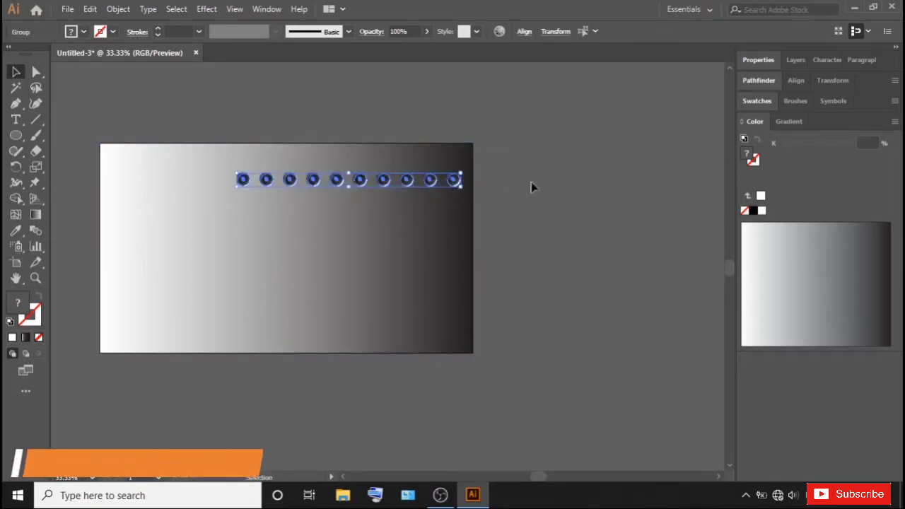
{"action": "left_click_drag", "start_coordinate": [384, 189], "coordinate": [383, 186]}
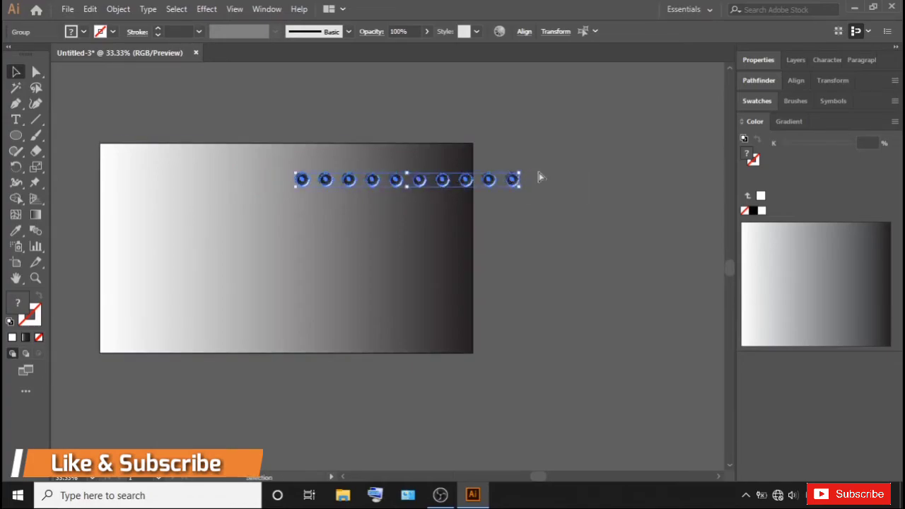
- Copy the row of holes 77 px down and shift it 42 px right to stagger
{"action": "left_click", "coordinate": [483, 177]}
{"action": "left_click_drag", "start_coordinate": [519, 166], "coordinate": [186, 196]}
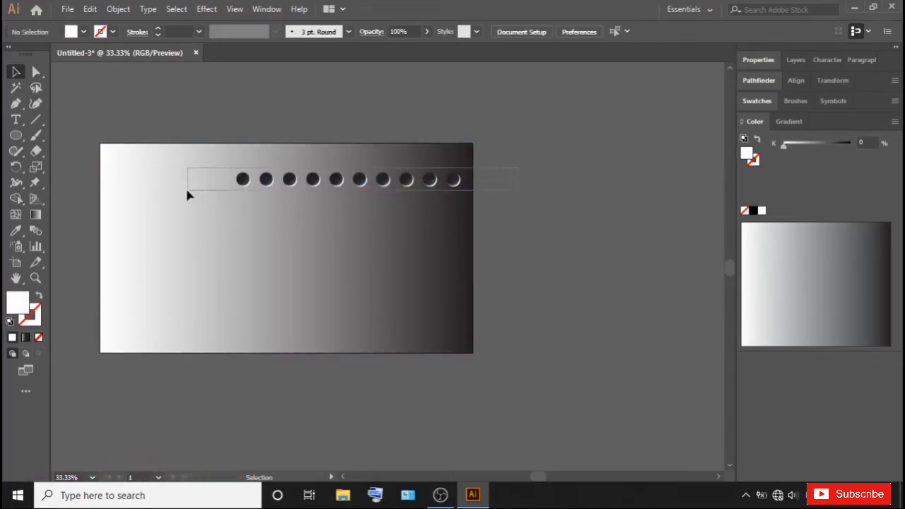
{"action": "left_click_drag", "start_coordinate": [339, 181], "coordinate": [339, 203]}
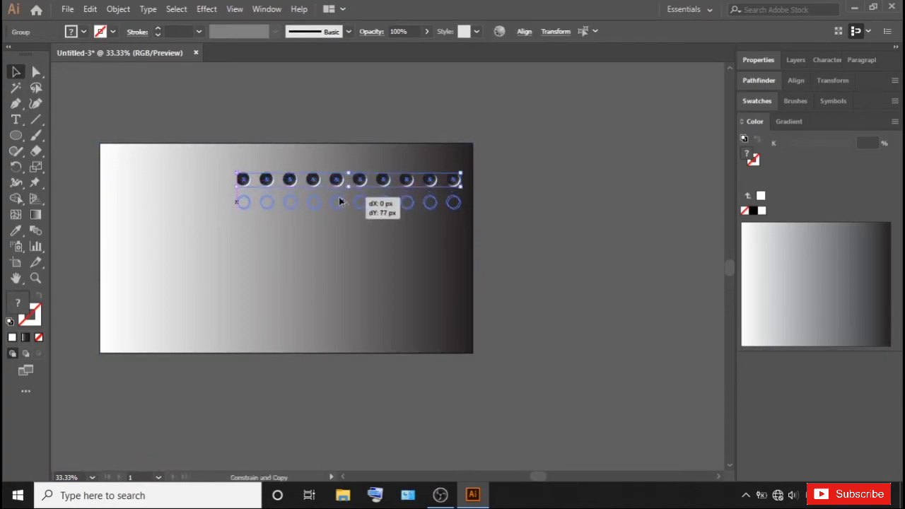
{"action": "scroll", "coordinate": [338, 205], "scroll_direction": "up", "scroll_amount": 2}
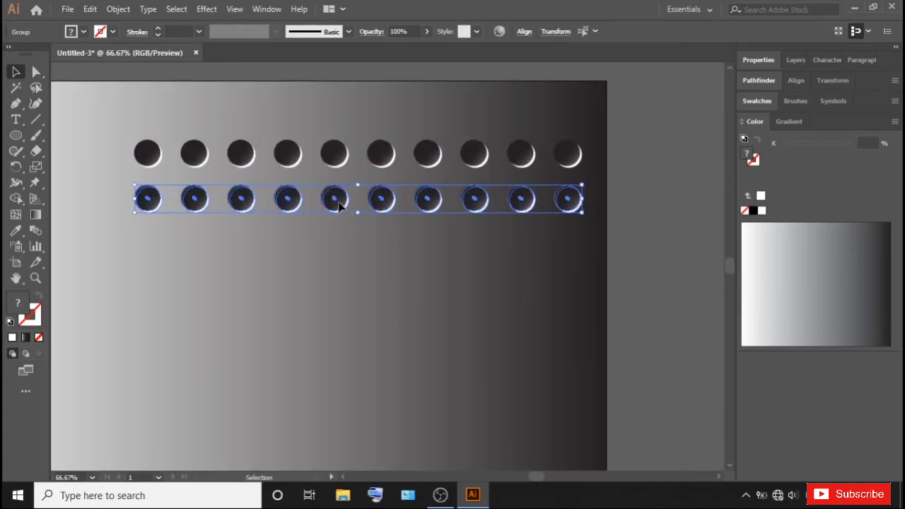
{"action": "left_click_drag", "start_coordinate": [338, 205], "coordinate": [364, 206]}
- Select both staggered hole rows, undoing an accidental repeated transformation
{"action": "left_click", "coordinate": [350, 268]}
{"action": "scroll", "coordinate": [351, 269], "scroll_direction": "down", "scroll_amount": 1}
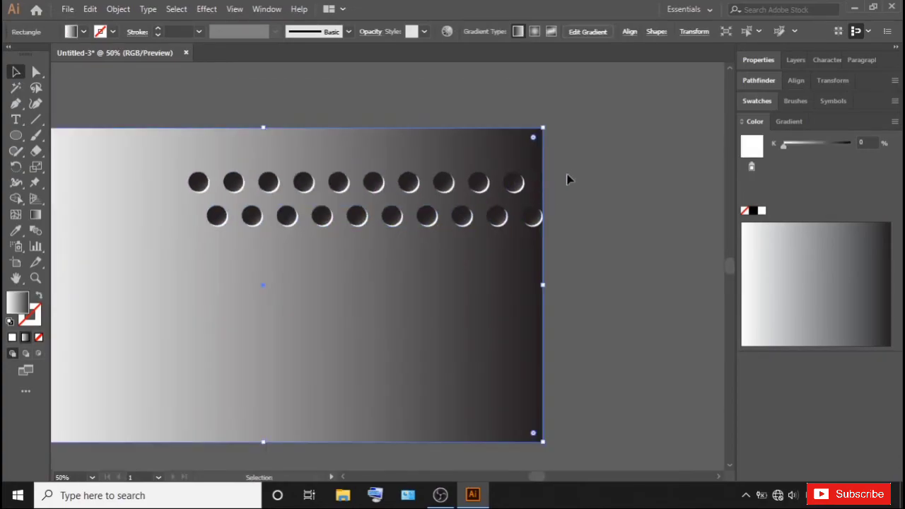
{"action": "key", "text": "ctrl+alt+bracketright"}
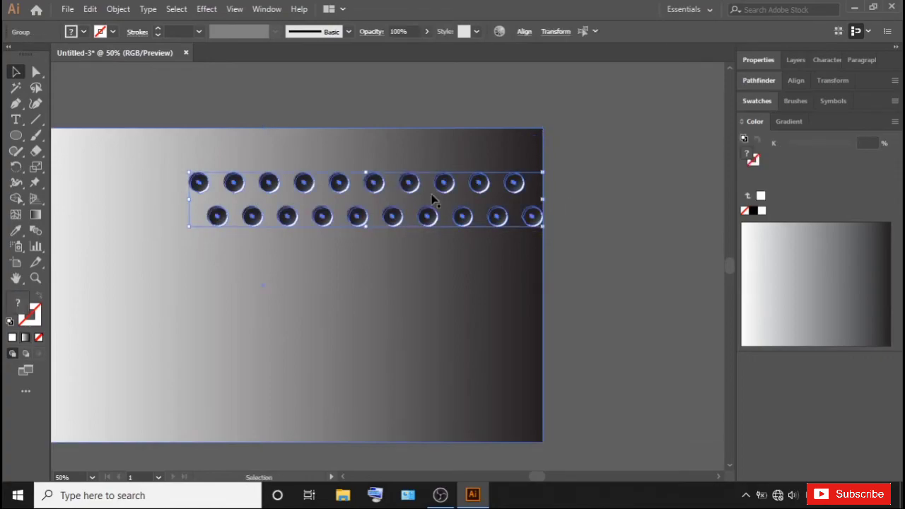
{"action": "right_click", "coordinate": [434, 201]}
{"action": "left_click", "coordinate": [582, 299]}
{"action": "key", "text": "ctrl+z"}
- Copy both rows 160 px straight down with Move (Horizontal 0 px, Vertical 160 px)
{"action": "right_click", "coordinate": [424, 220]}
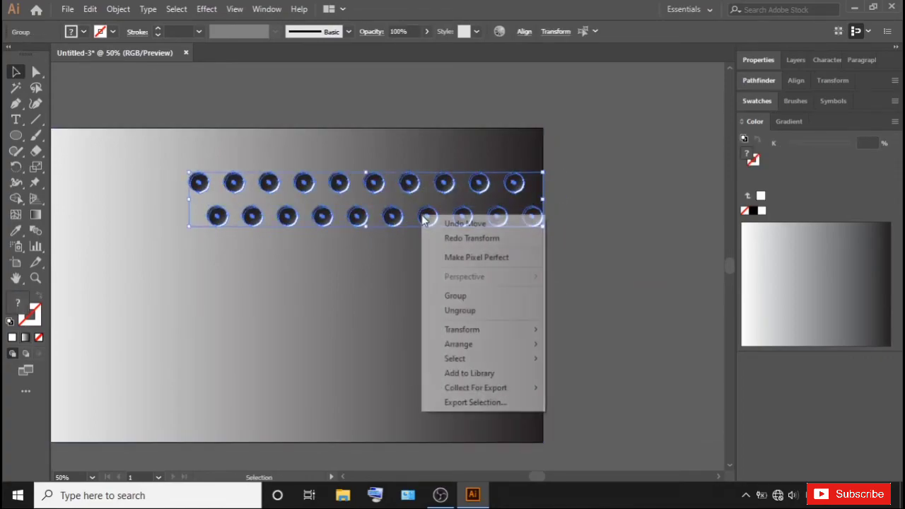
{"action": "mouse_move", "coordinate": [461, 329]}
{"action": "left_click", "coordinate": [592, 350]}
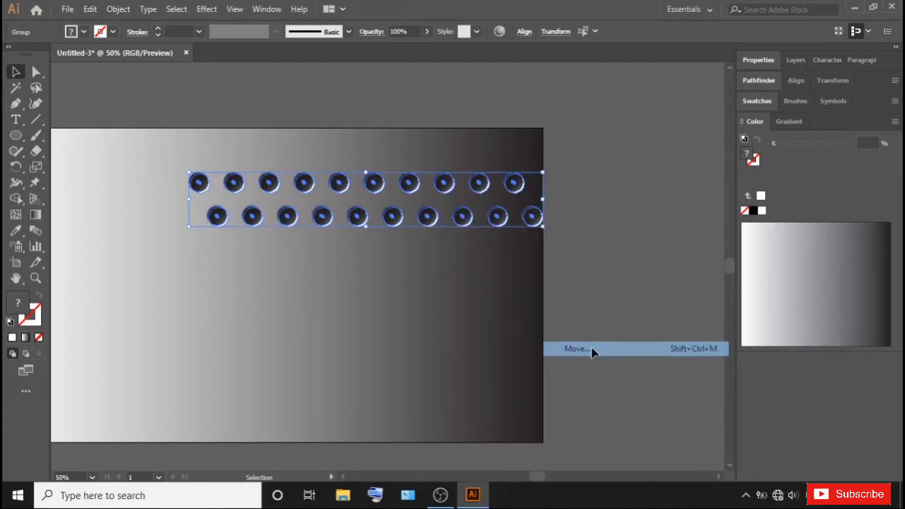
{"action": "type", "text": "0"}
{"action": "left_click", "coordinate": [751, 180]}
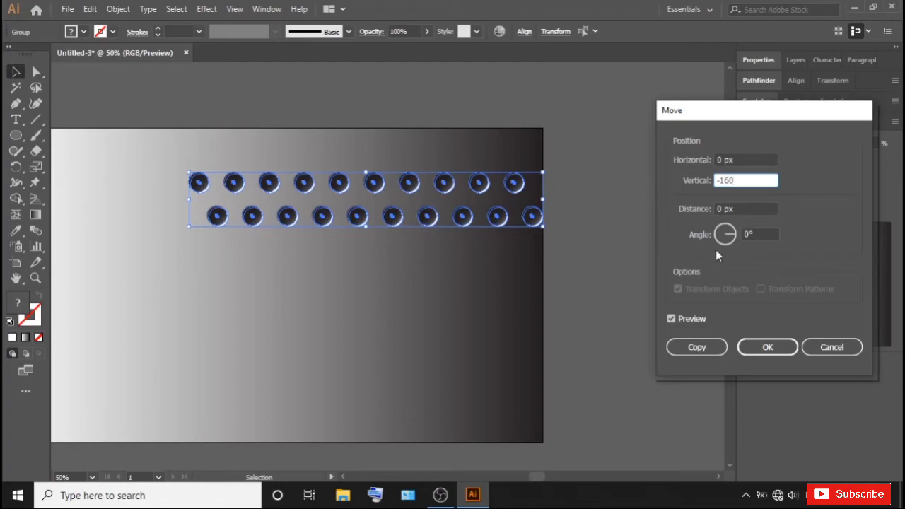
{"action": "left_click", "coordinate": [737, 209]}
{"action": "left_click", "coordinate": [744, 180]}
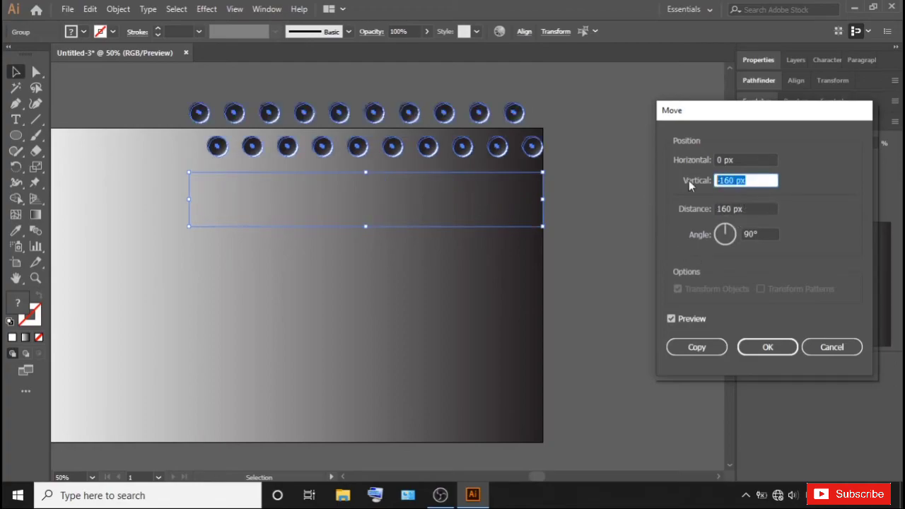
{"action": "type", "text": "160"}
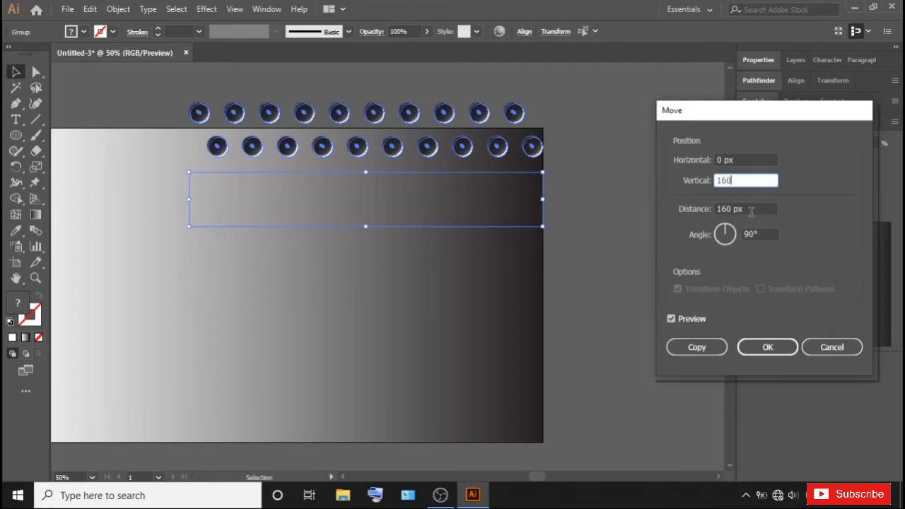
{"action": "left_click", "coordinate": [751, 209]}
{"action": "left_click_drag", "start_coordinate": [750, 209], "coordinate": [714, 214]}
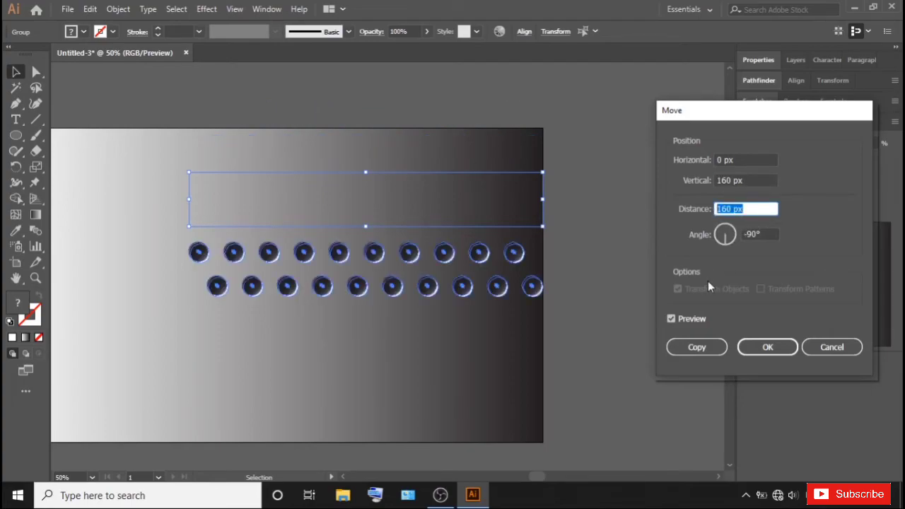
{"action": "left_click", "coordinate": [694, 348]}
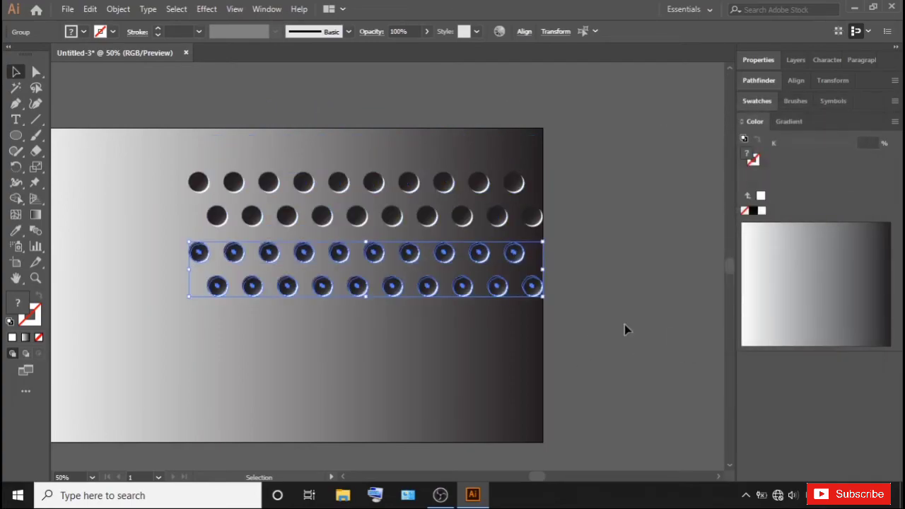
- Repeat the 160 px copy, group all holes without the background, and make the background the key object
{"action": "key", "text": "ctrl+d"}
{"action": "key", "text": "ctrl+d"}
{"action": "scroll", "coordinate": [520, 248], "scroll_direction": "down", "scroll_amount": 3}
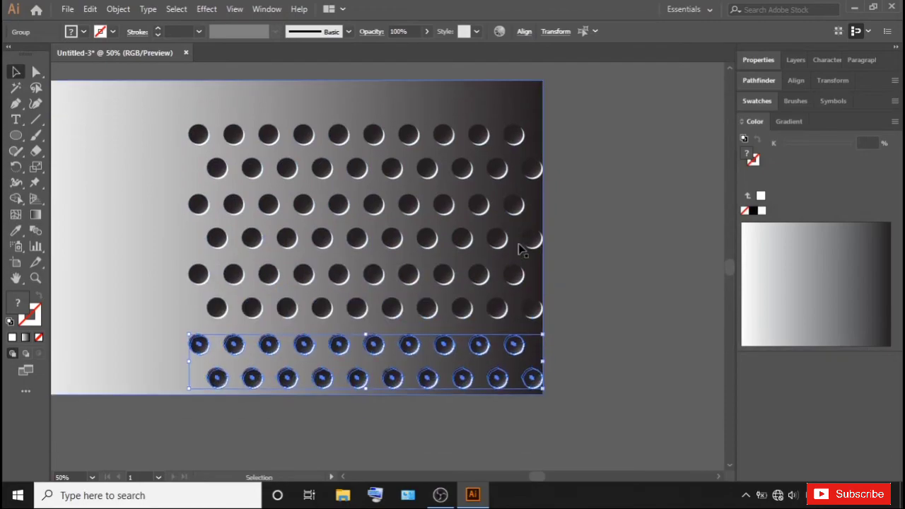
{"action": "left_click_drag", "start_coordinate": [596, 127], "coordinate": [148, 400]}
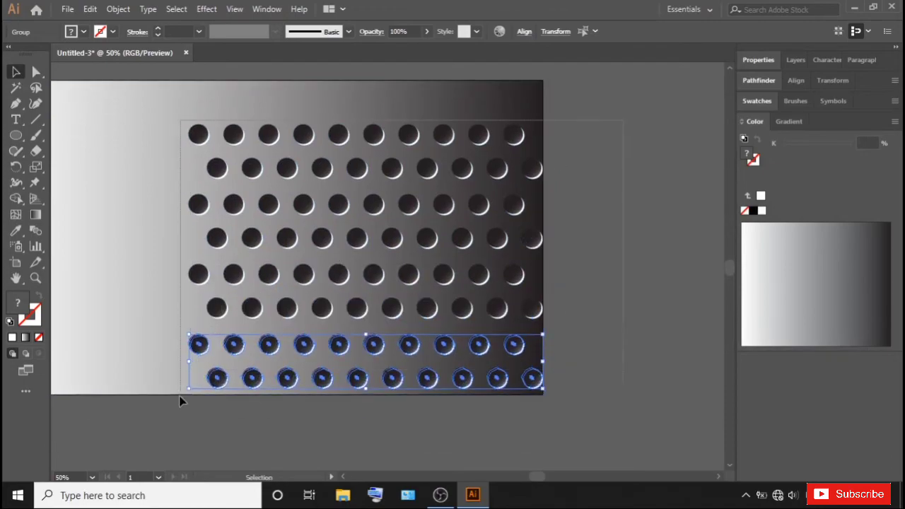
{"action": "left_click", "coordinate": [118, 264], "text": "shift"}
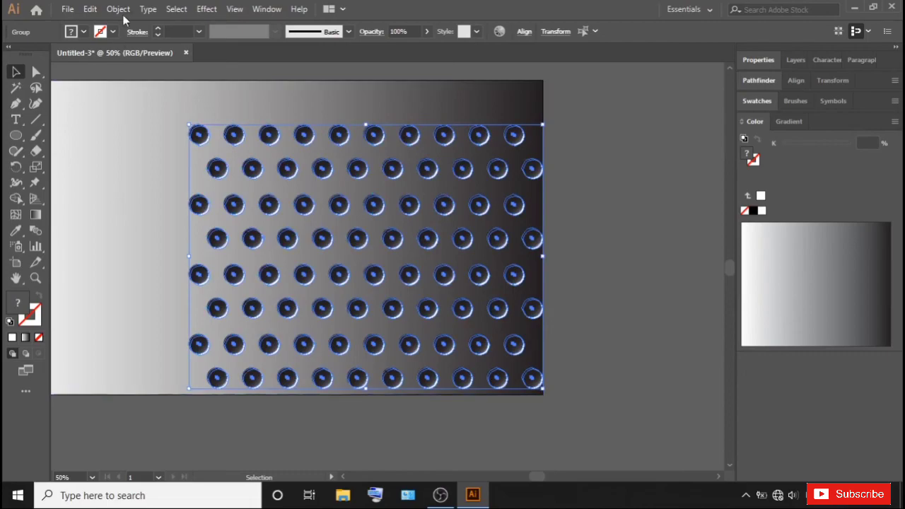
{"action": "left_click", "coordinate": [119, 9]}
{"action": "left_click", "coordinate": [180, 52]}
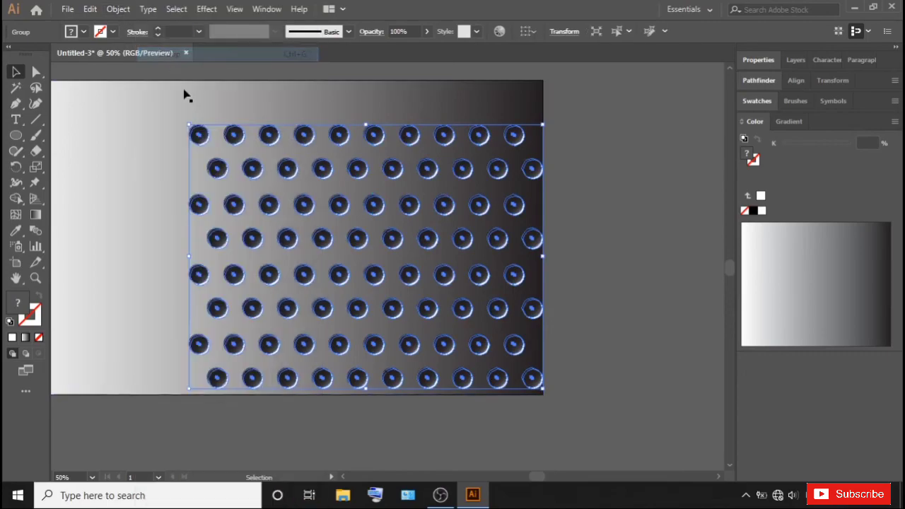
{"action": "left_click", "coordinate": [154, 120], "text": "shift"}
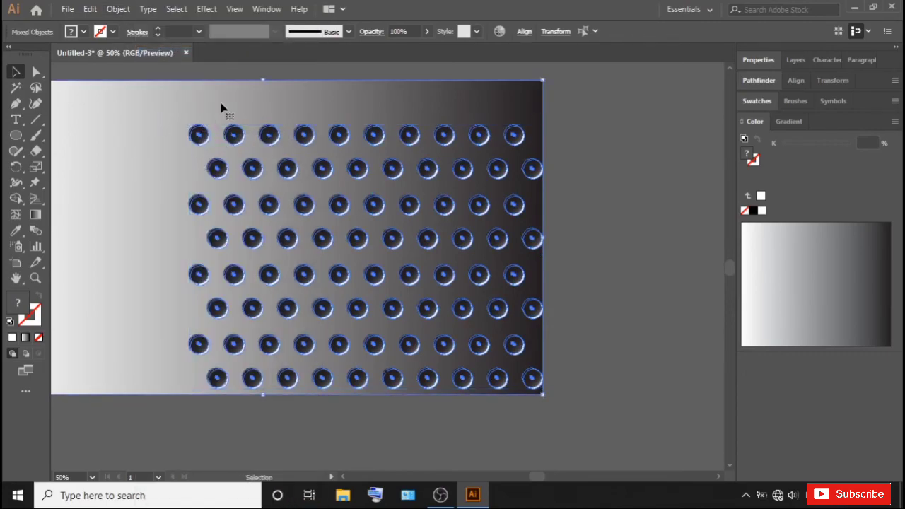
{"action": "left_click", "coordinate": [221, 108]}
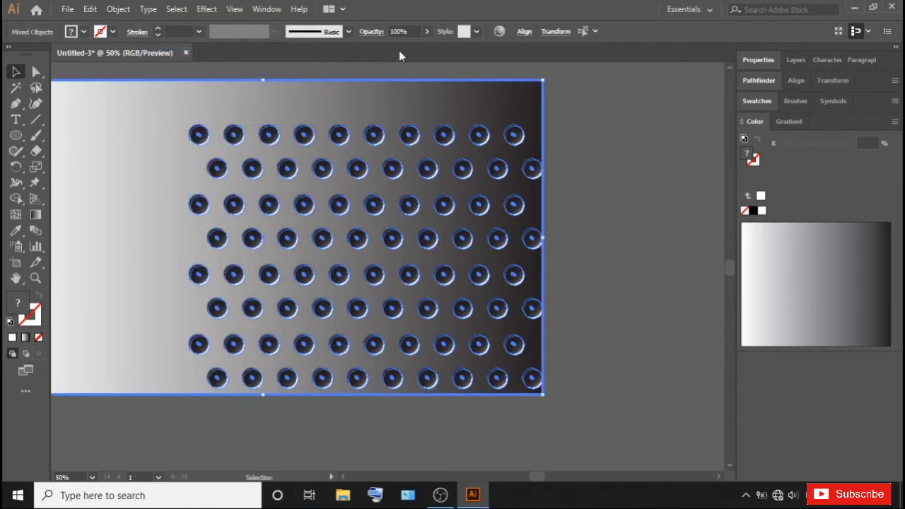
- Vertically centre the hole group on the background, nudge it slightly left, then fit the panel in the window
{"action": "left_click", "coordinate": [795, 81]}
{"action": "left_click", "coordinate": [866, 116]}
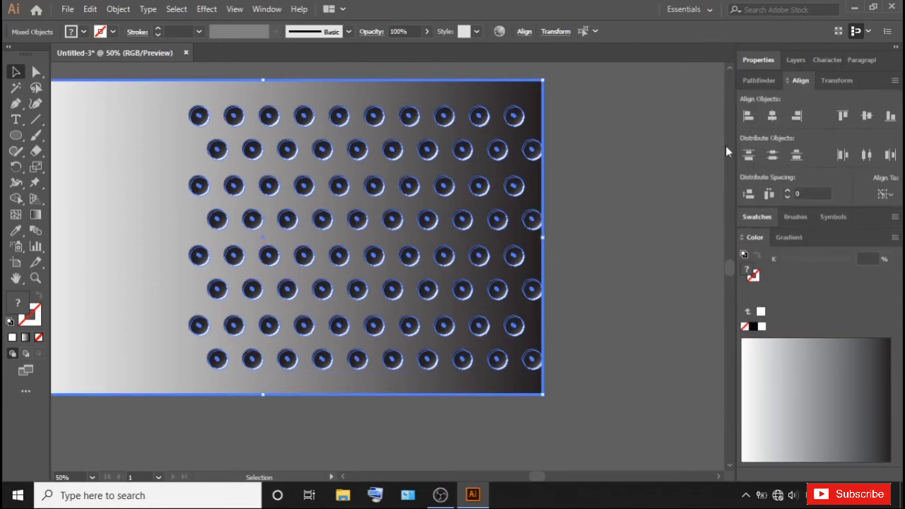
{"action": "left_click", "coordinate": [635, 149]}
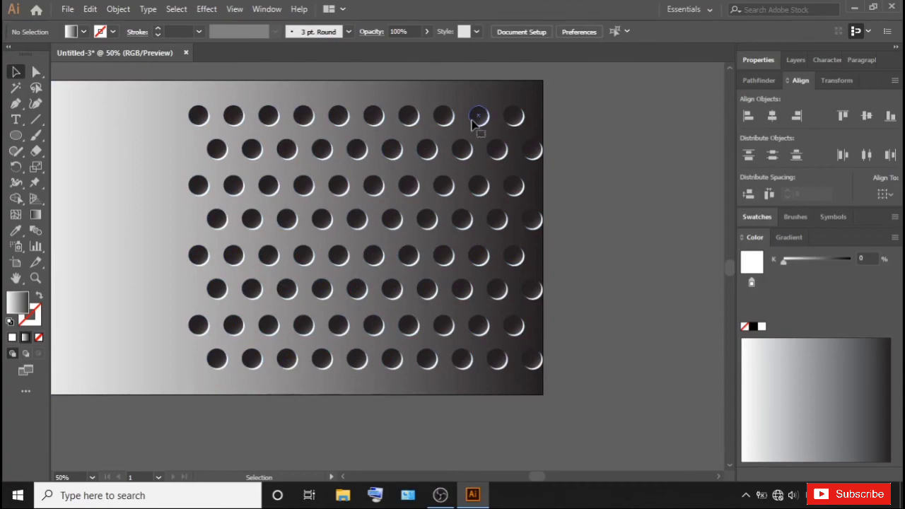
{"action": "left_click_drag", "start_coordinate": [472, 124], "coordinate": [464, 123]}
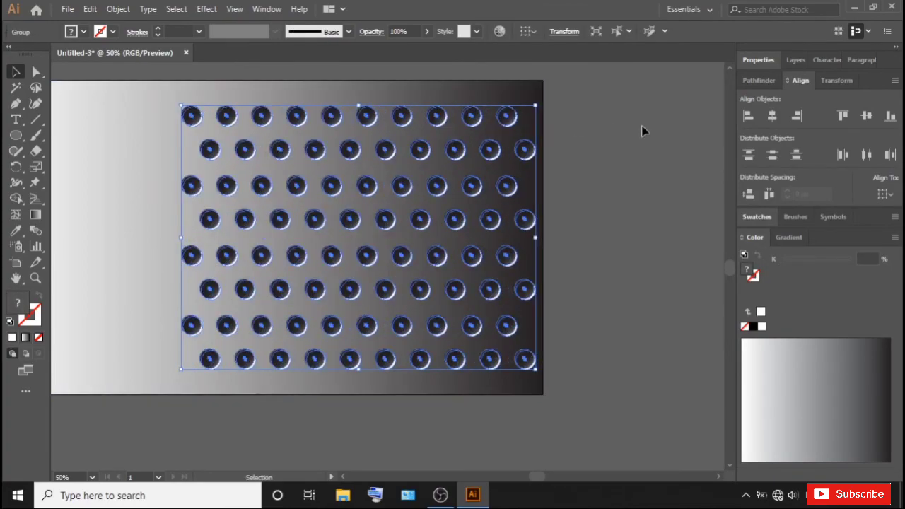
{"action": "left_click", "coordinate": [610, 135]}
{"action": "left_click", "coordinate": [445, 84]}
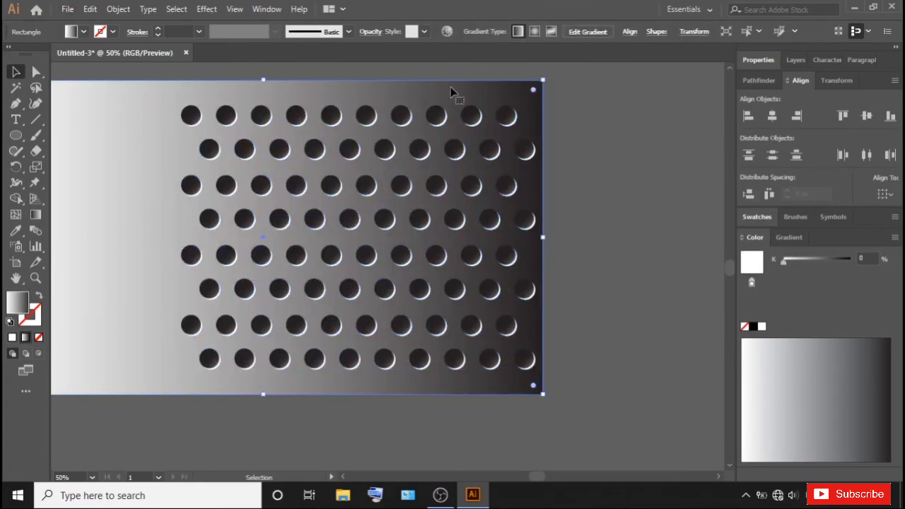
{"action": "key", "text": "ctrl+0"}
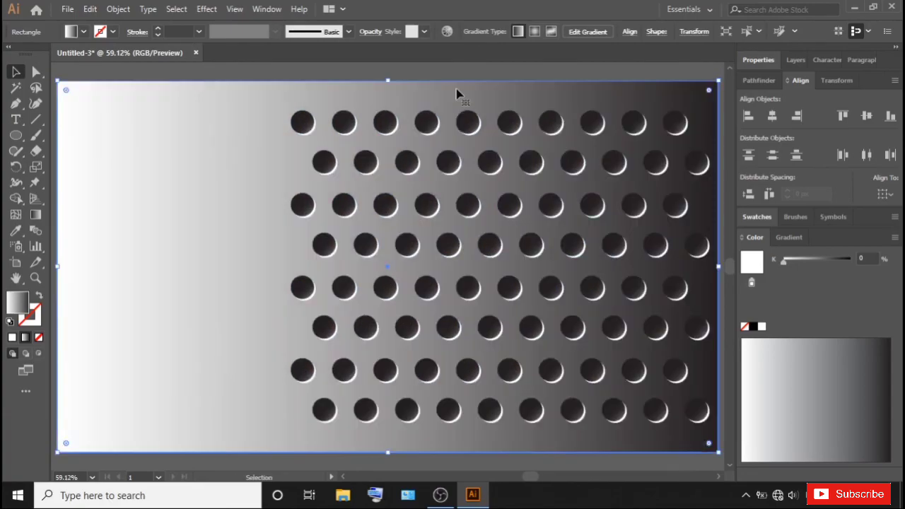